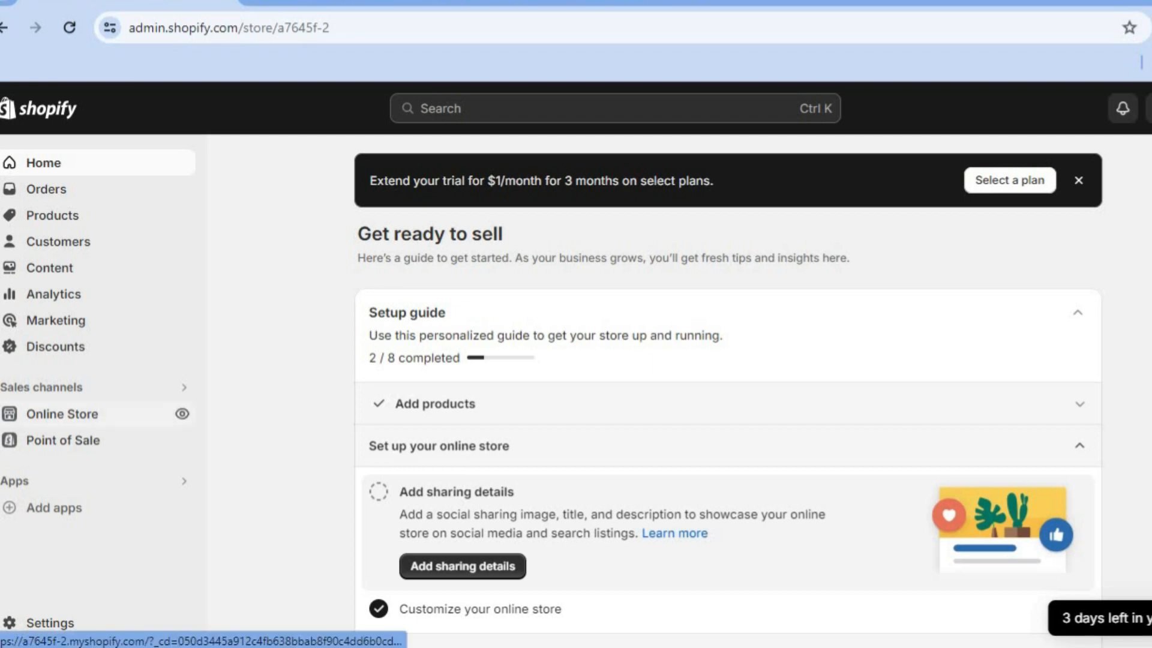
Open the online store's themes page and go from there to the Shopify Theme Store
click(72, 414)
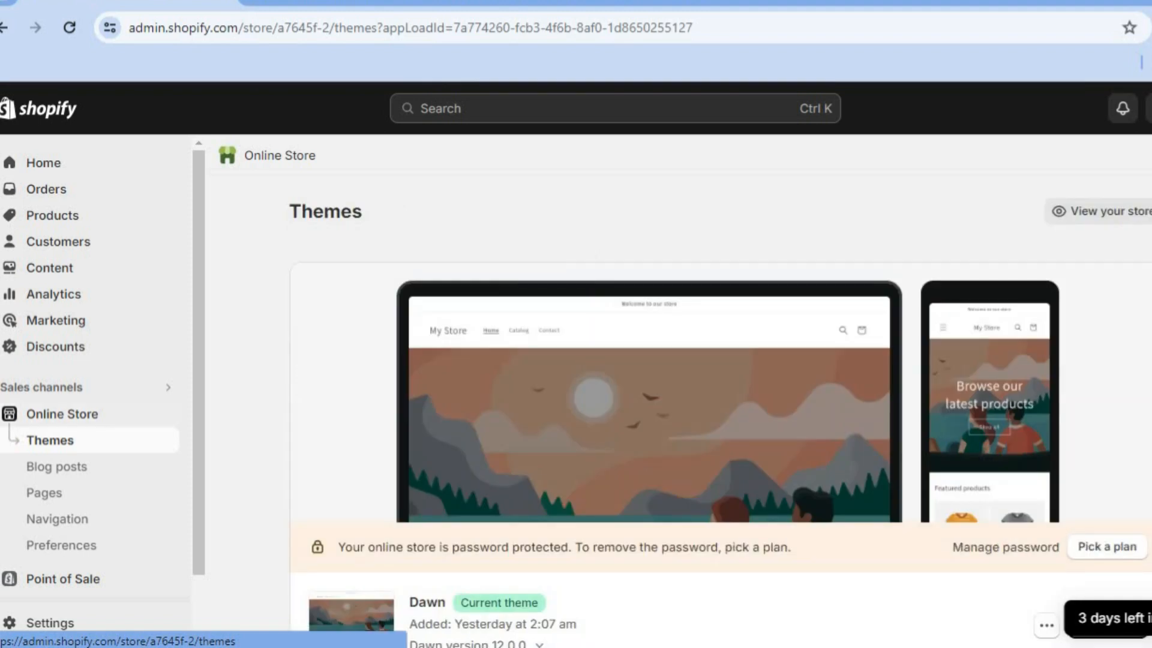
scroll(685, 390, down, 3)
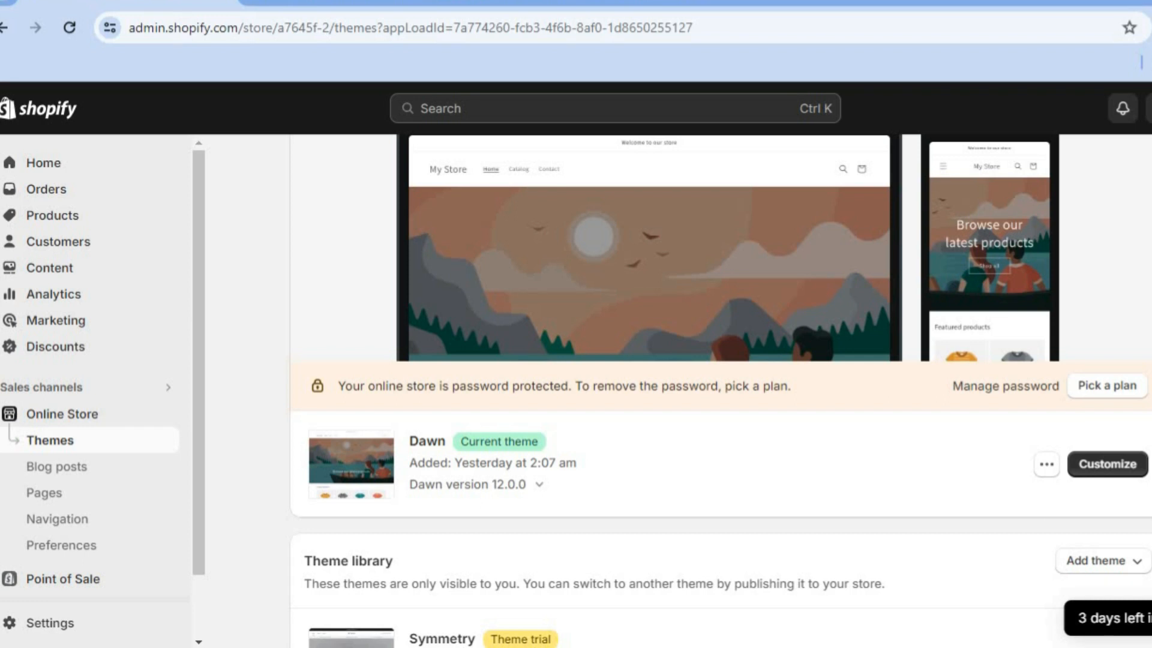
scroll(720, 390, down, 2)
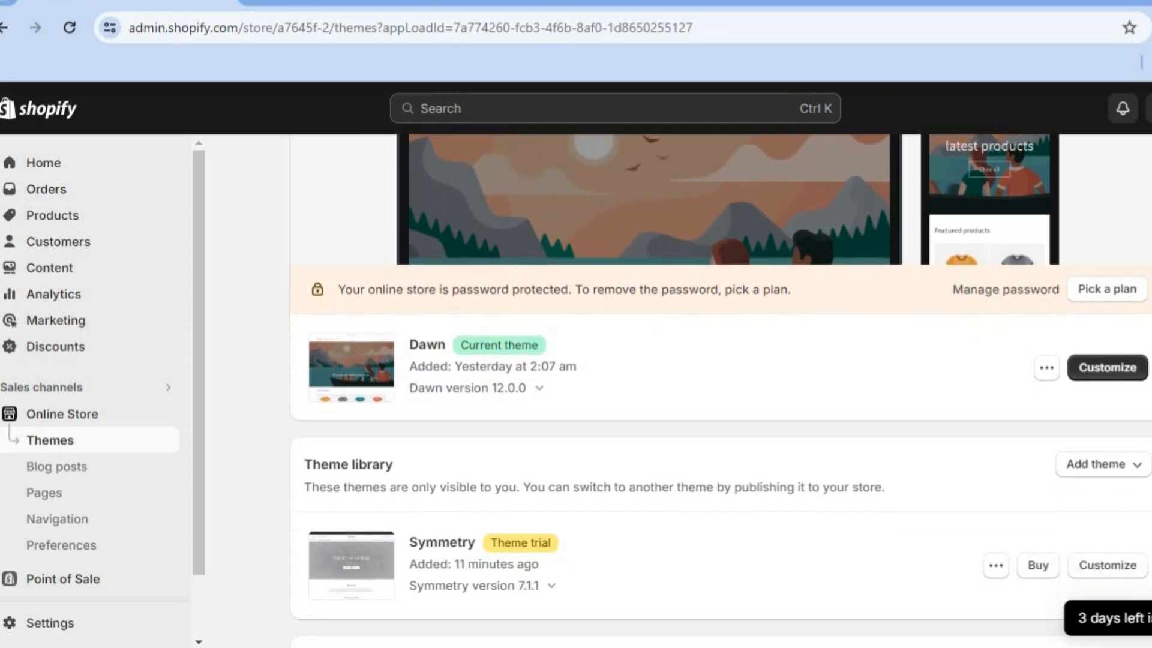
scroll(720, 390, down, 8)
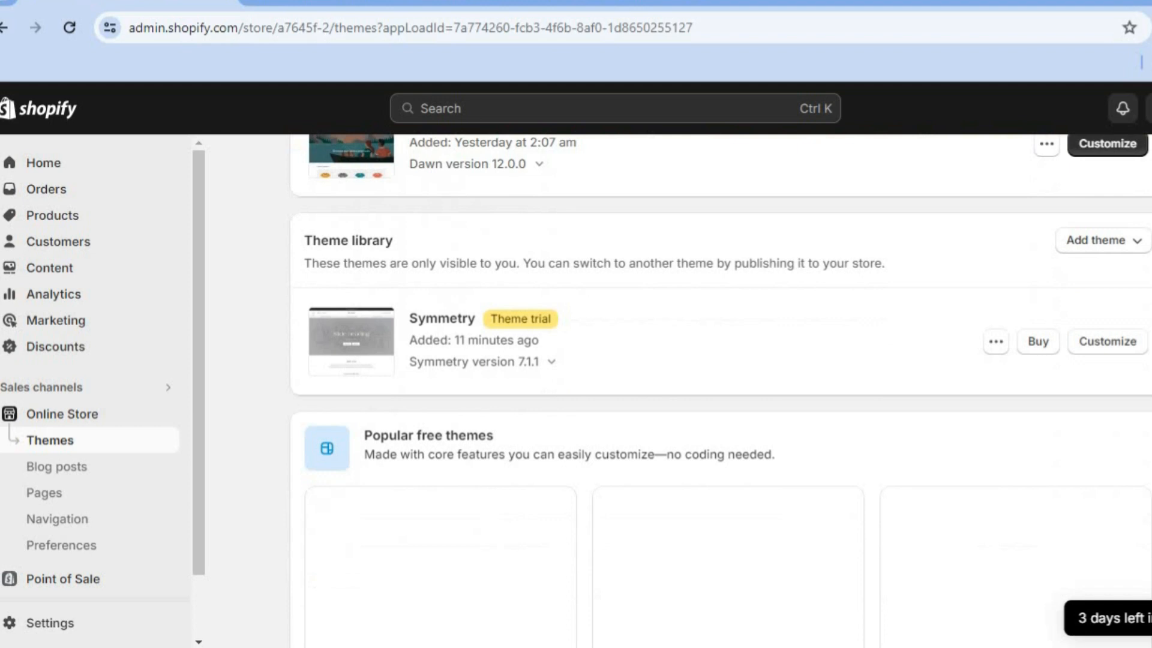
scroll(720, 390, down, 4)
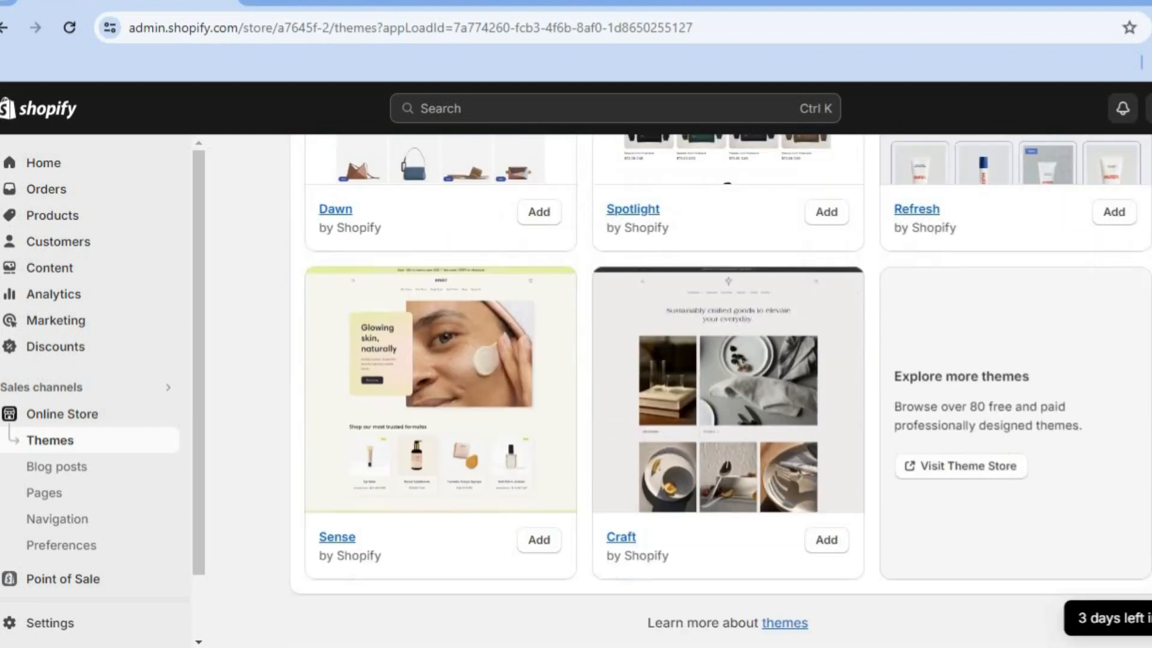
click(990, 474)
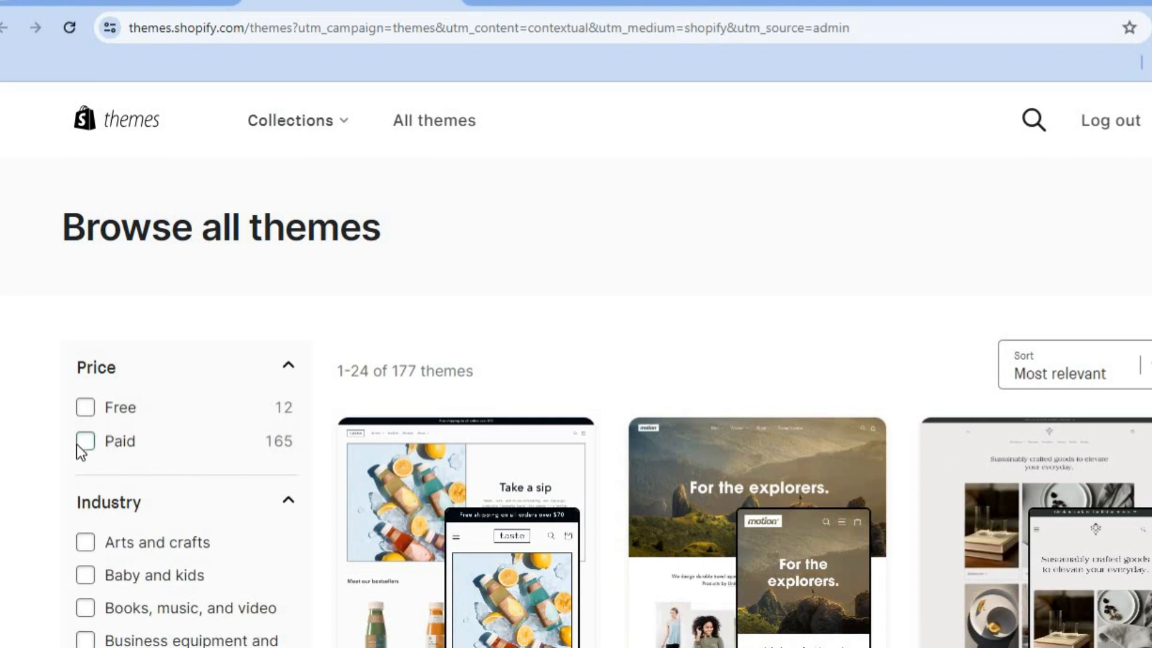
Filter the theme catalogue to paid themes and open the Symmetry theme's page
click(86, 443)
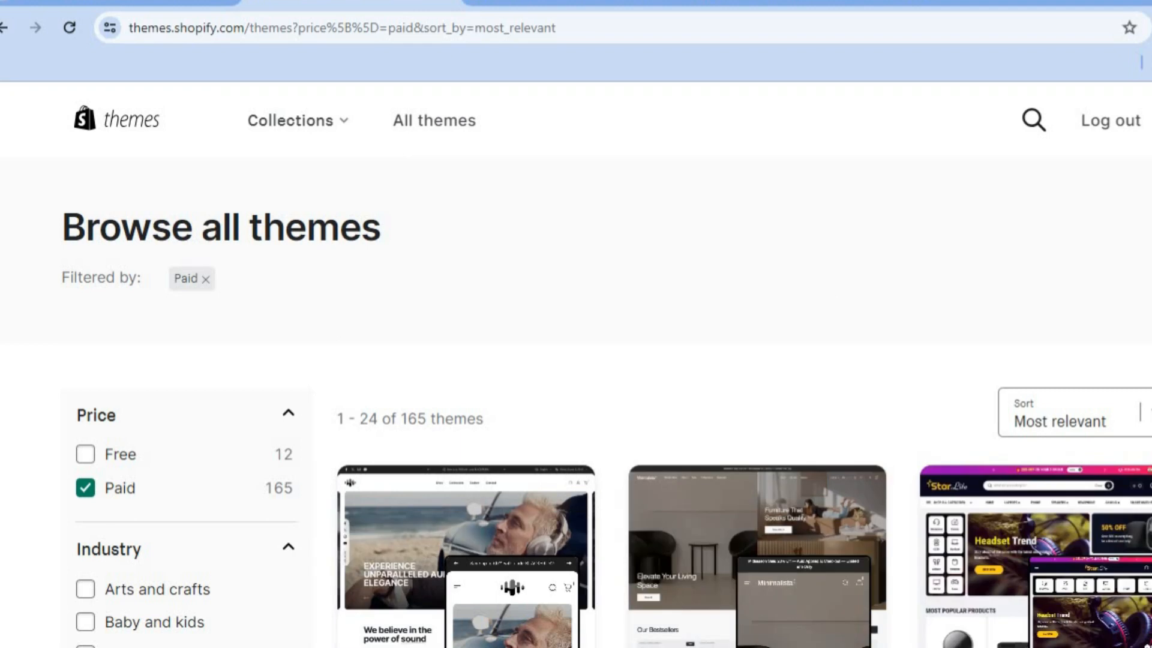
scroll(606, 375, down, 8)
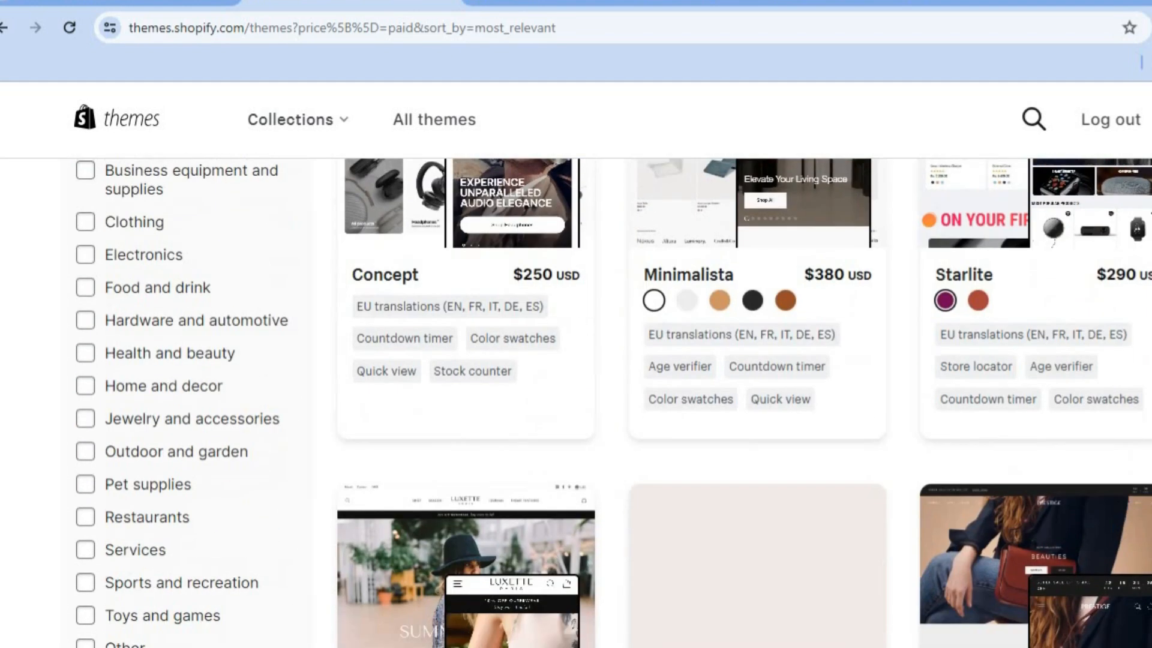
scroll(607, 375, down, 5)
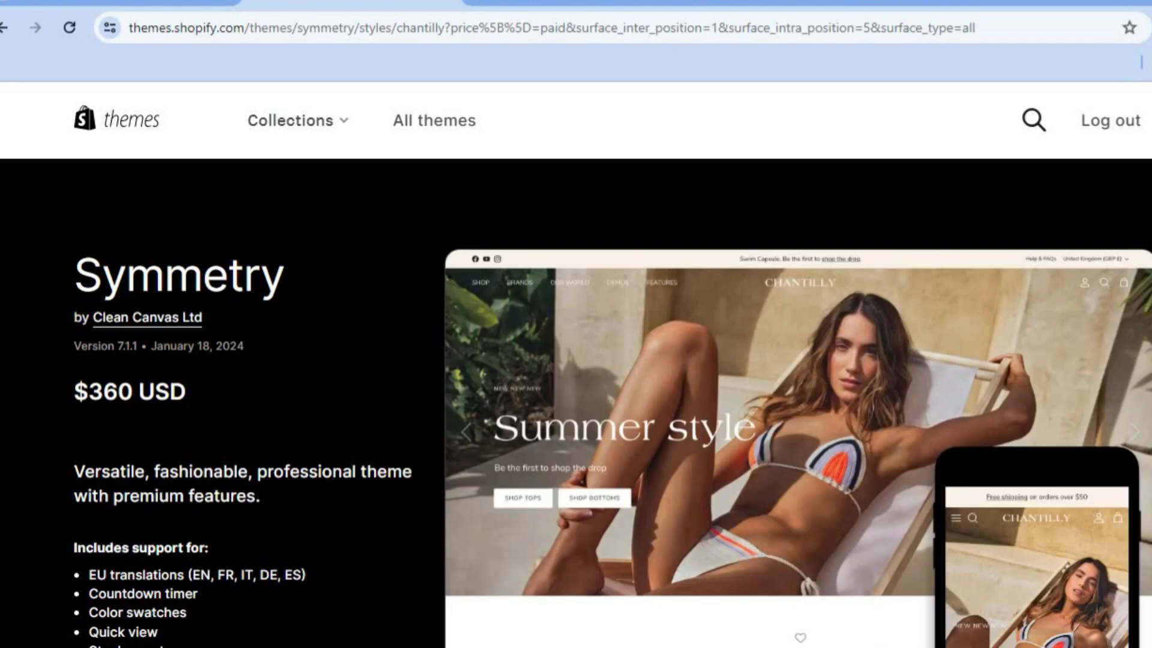
Review the Symmetry theme's supported features, its full feature list and its trial and demo options
scroll(576, 372, down, 3)
scroll(576, 372, down, 1)
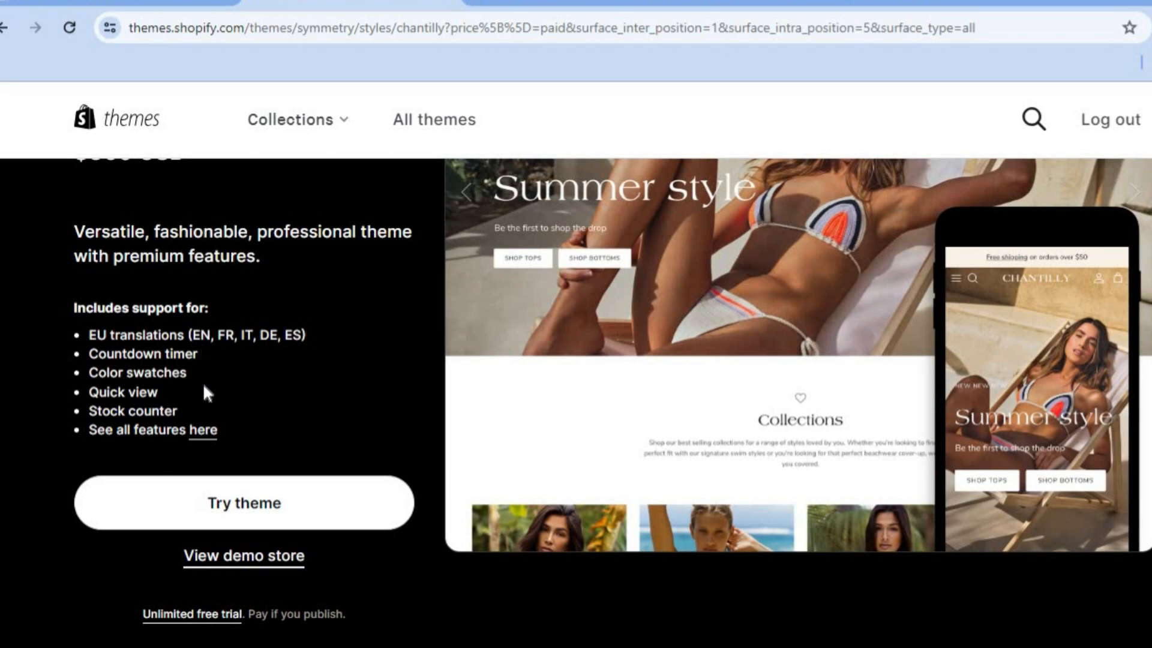
click(207, 429)
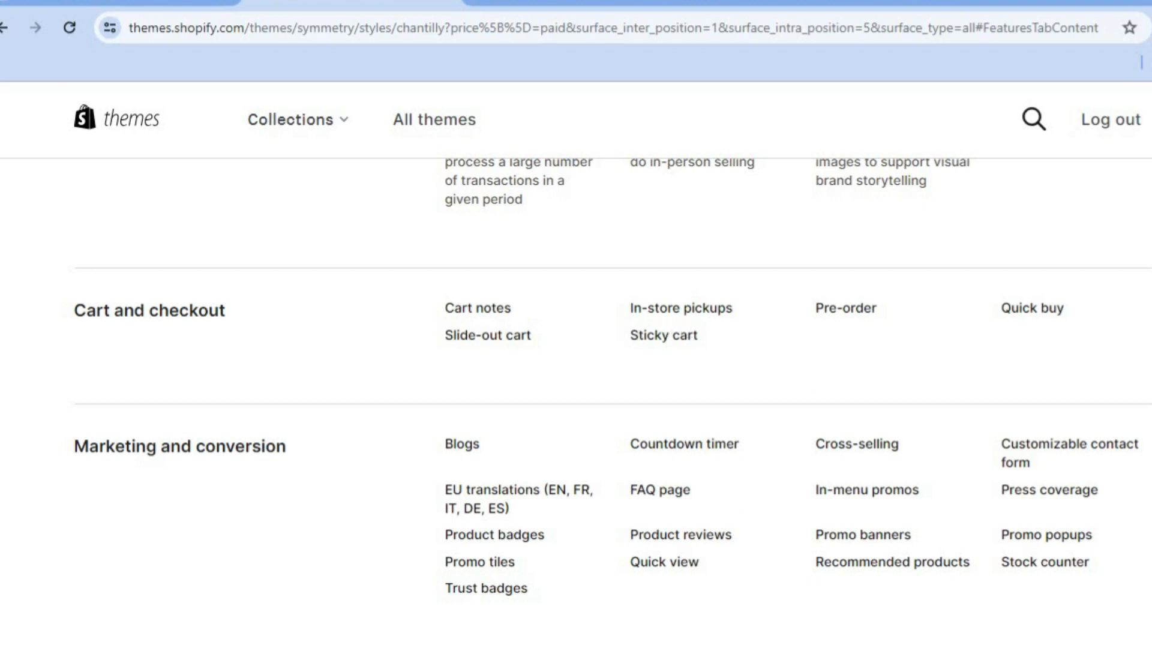
scroll(612, 360, up, 8)
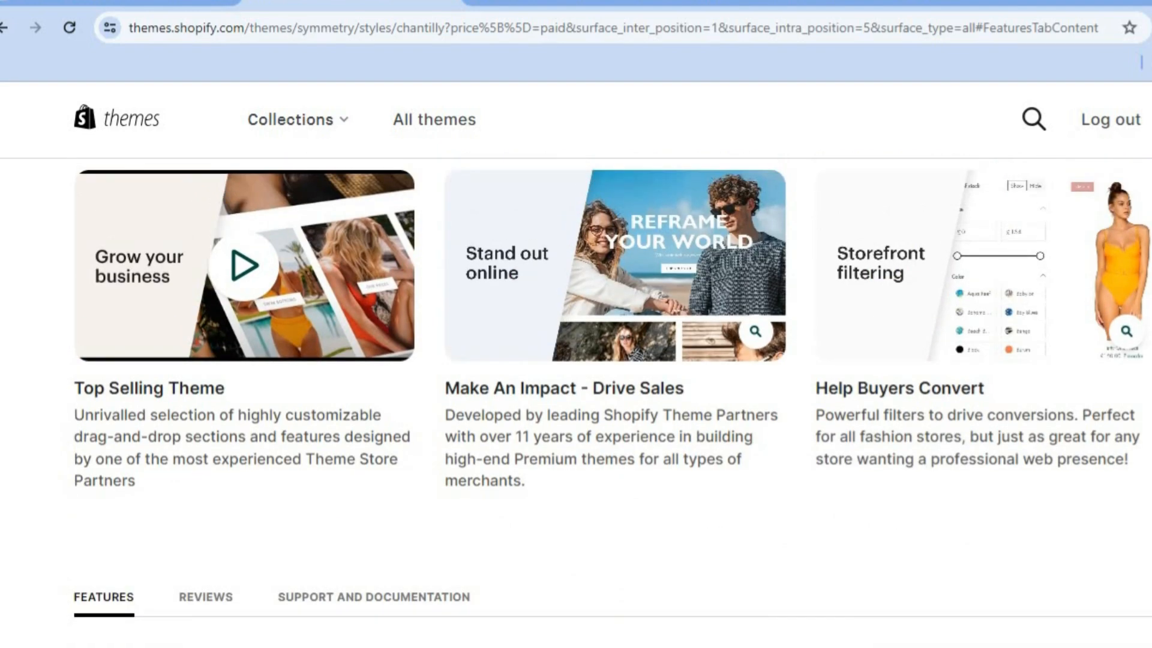
scroll(576, 403, up, 7)
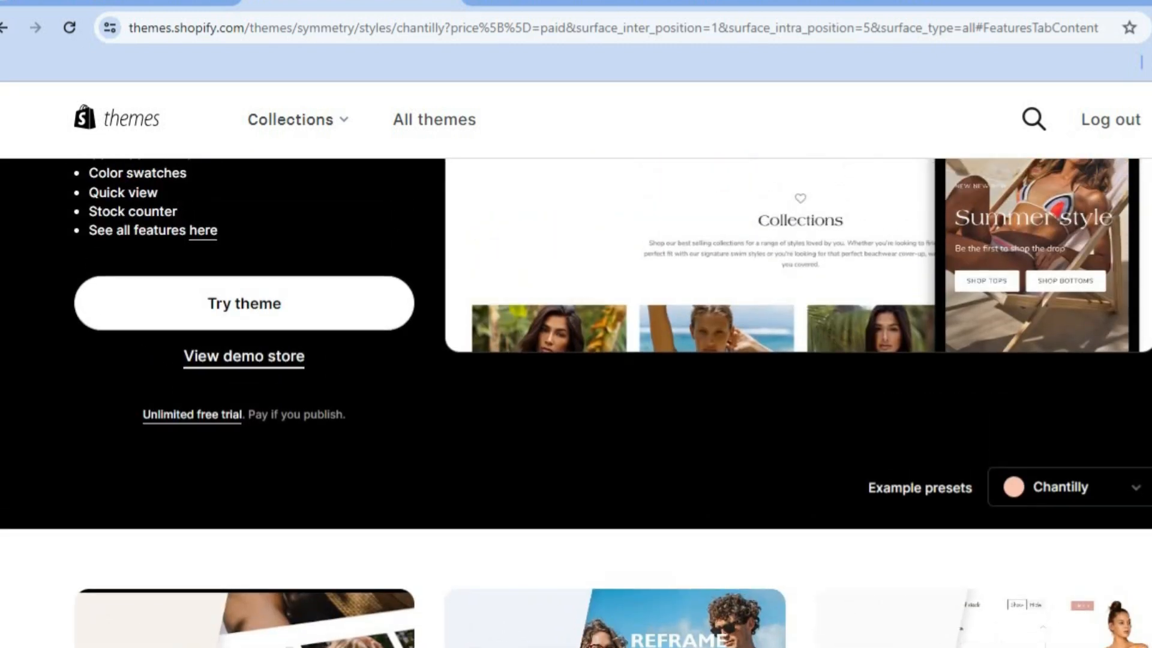
scroll(576, 403, up, 3)
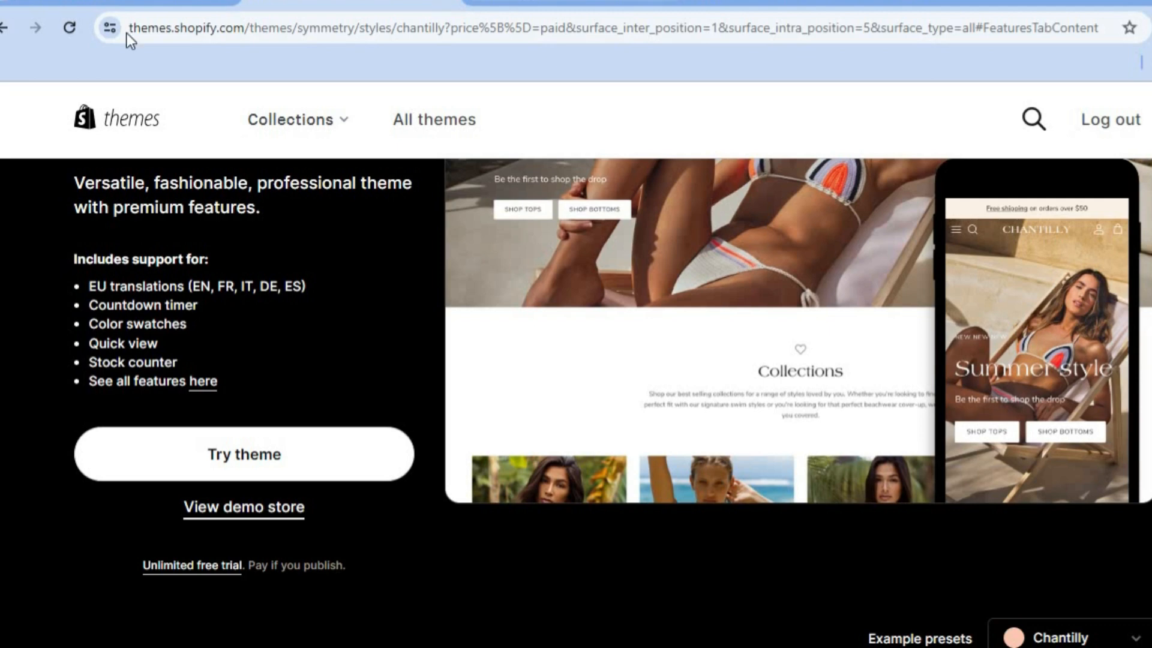
Return to the store's themes page and open the Symmetry trial theme for customization
click(114, 8)
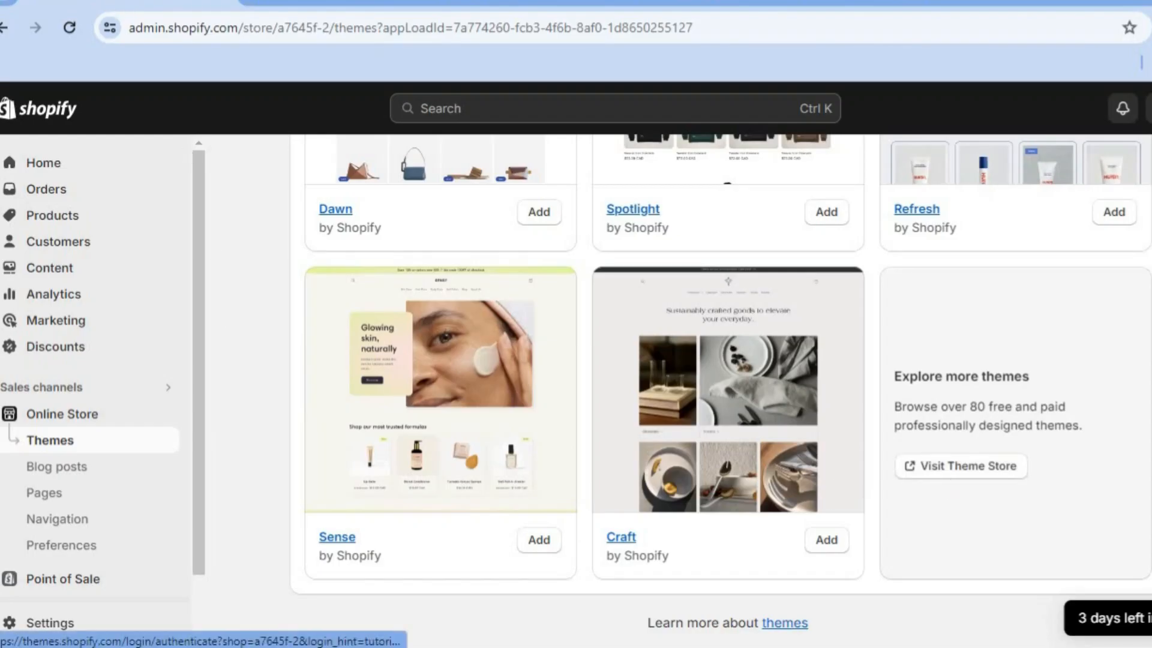
scroll(720, 390, up, 10)
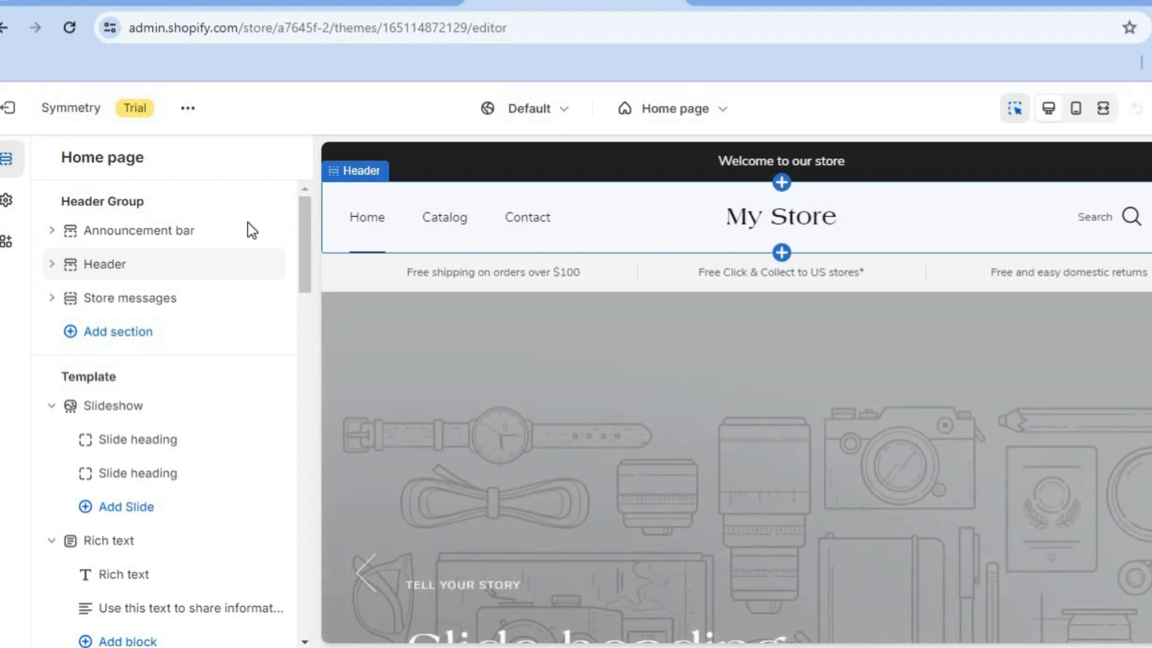
Set the announcement bar's bar colour to green #3EA36A and its announcement font size to 16 px
click(180, 231)
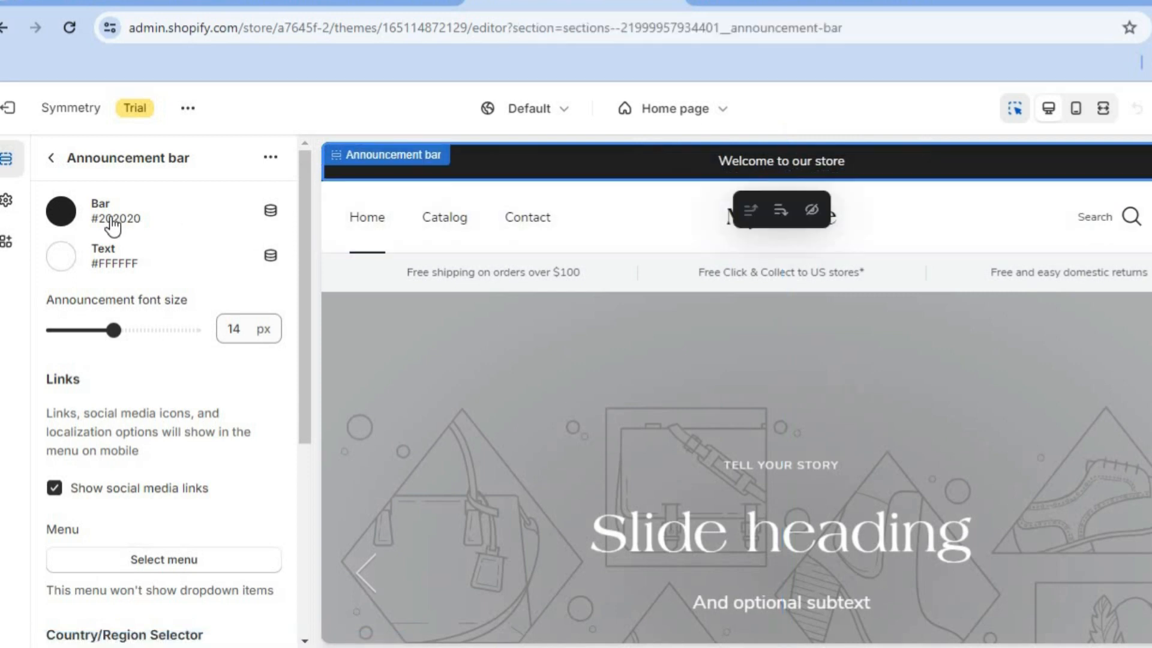
click(62, 213)
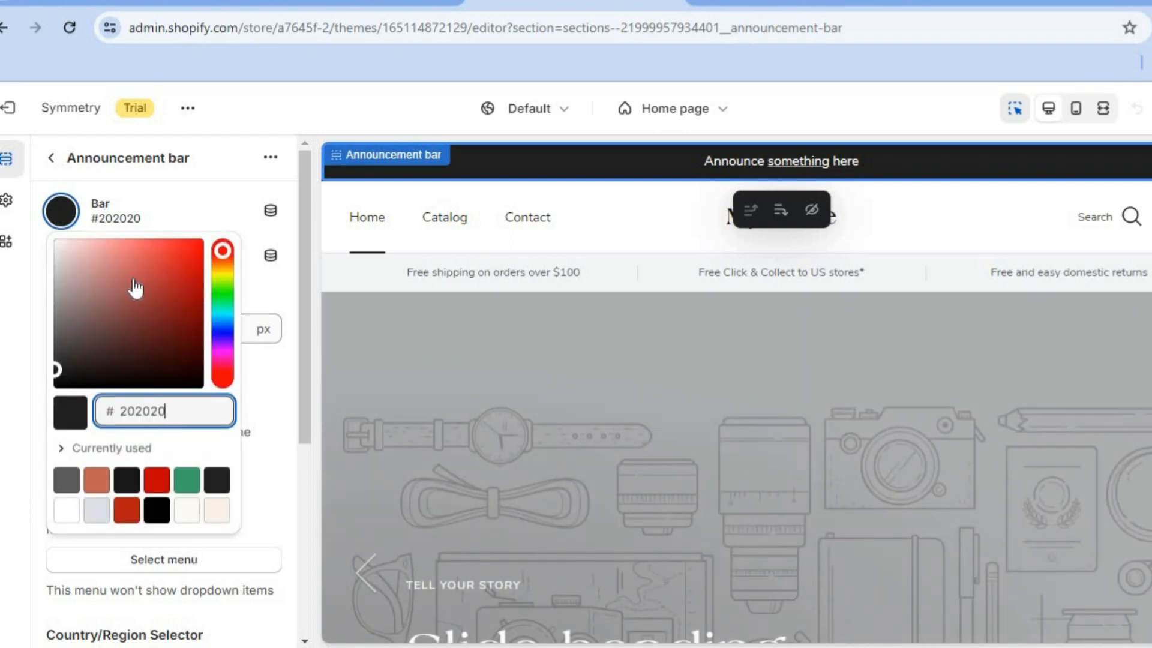
click(188, 480)
click(195, 482)
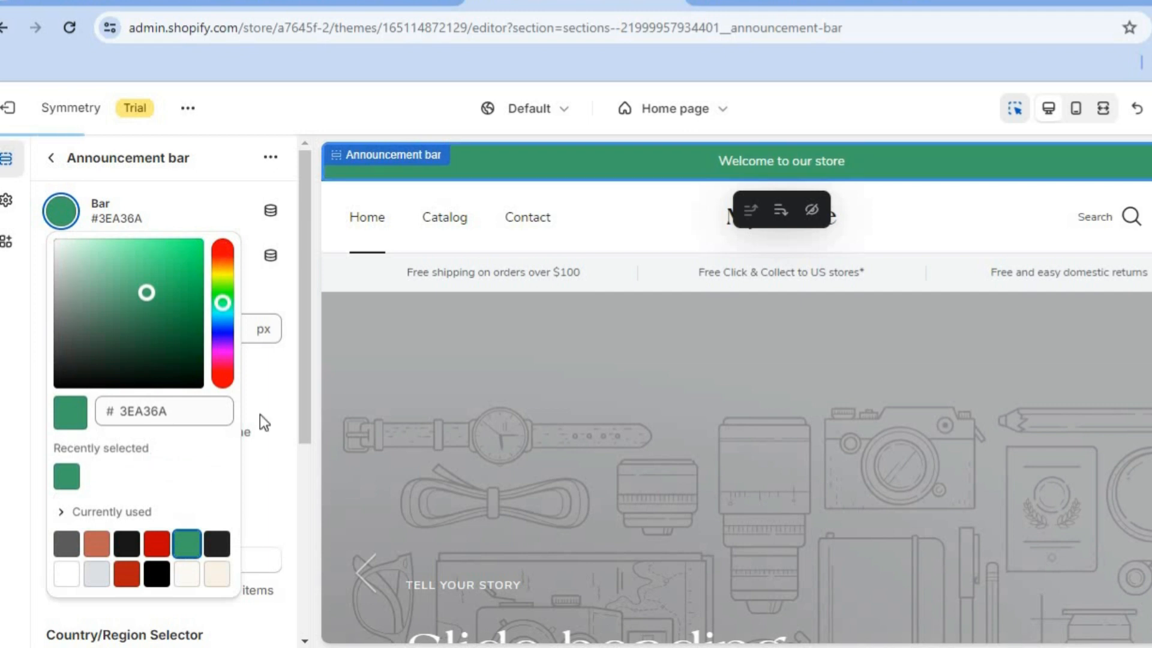
click(290, 351)
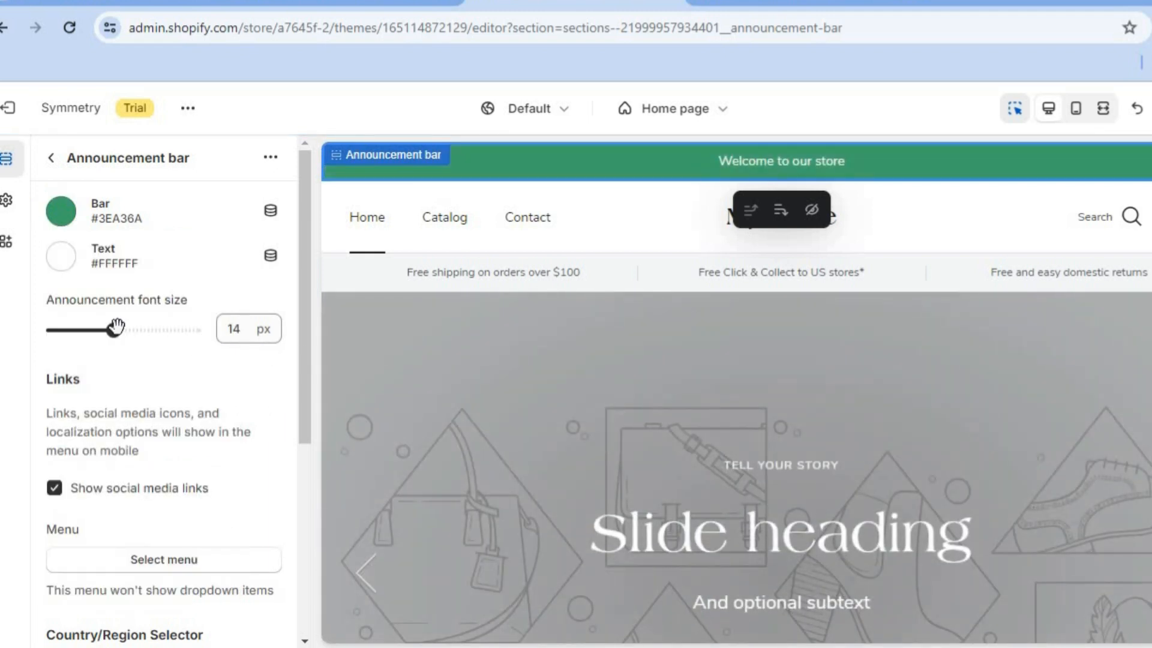
drag(117, 332, 147, 335)
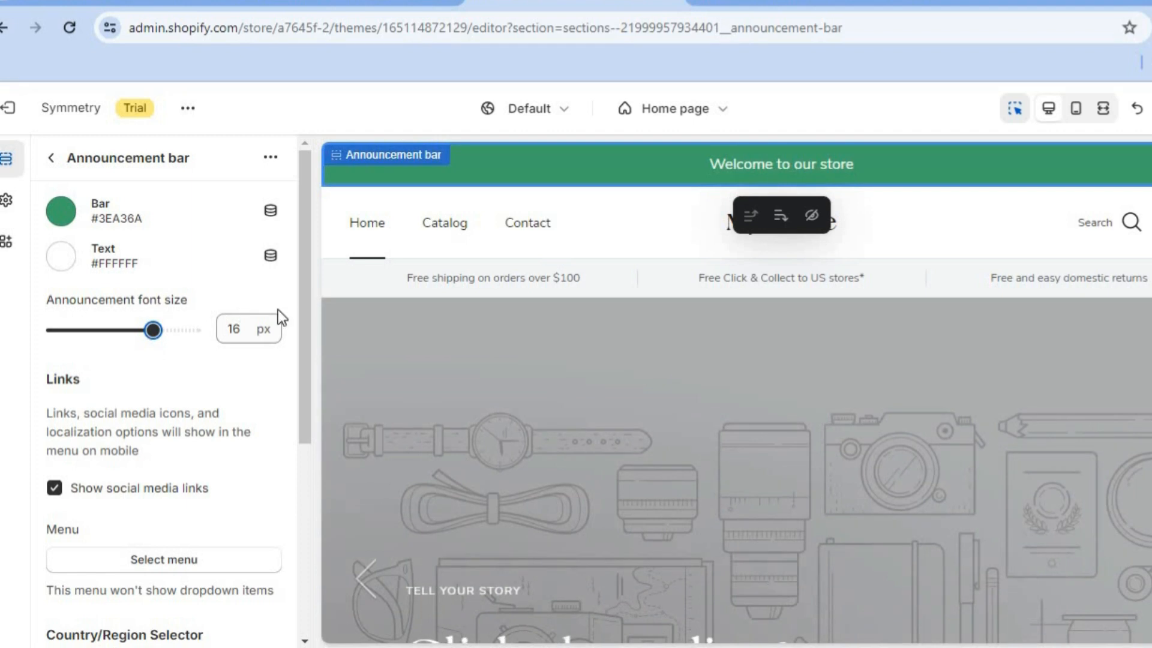
Look through the announcement bar's remaining options, including the social media fields in its theme settings, and return to the section list
drag(306, 307, 299, 372)
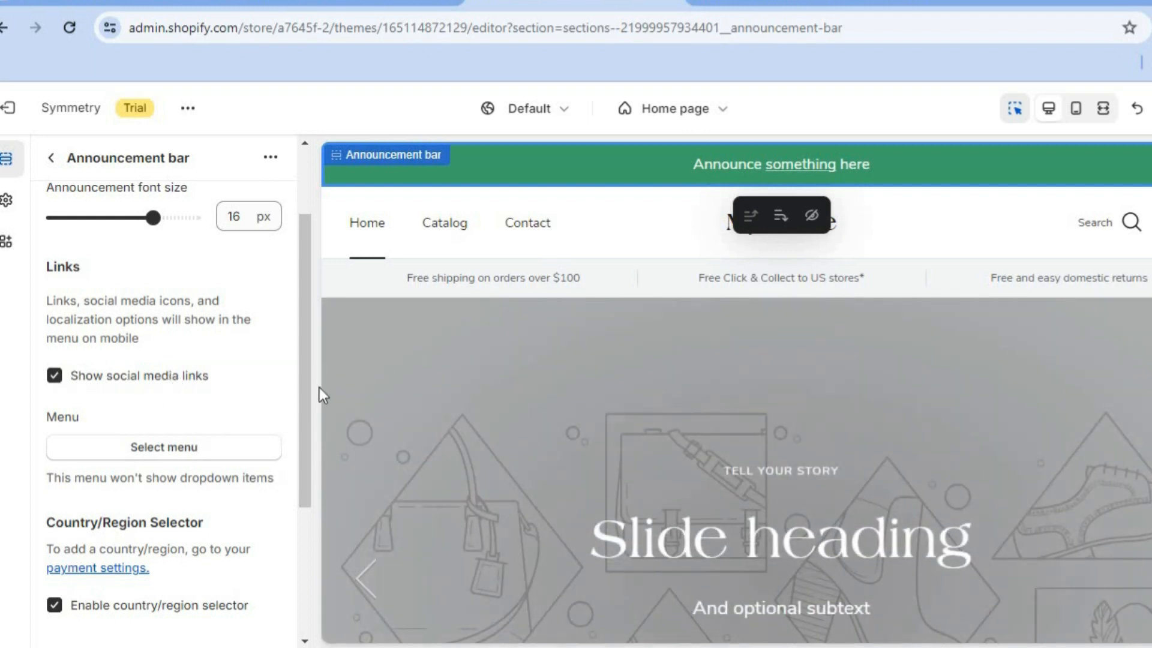
drag(300, 387, 301, 528)
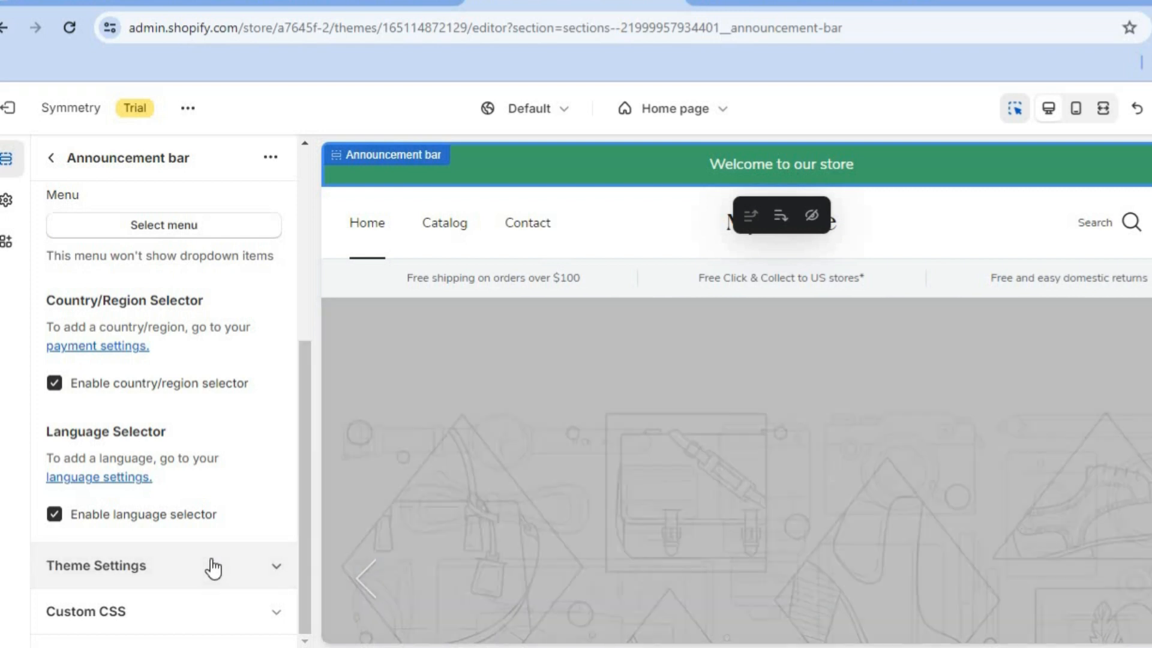
click(213, 567)
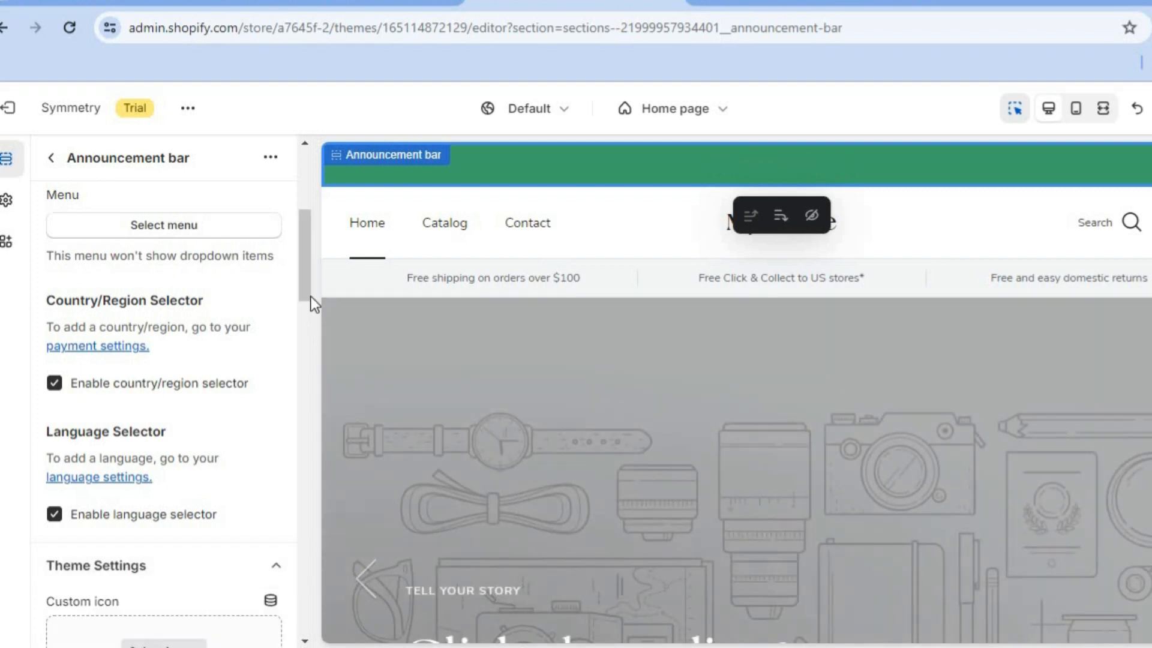
drag(309, 282, 309, 368)
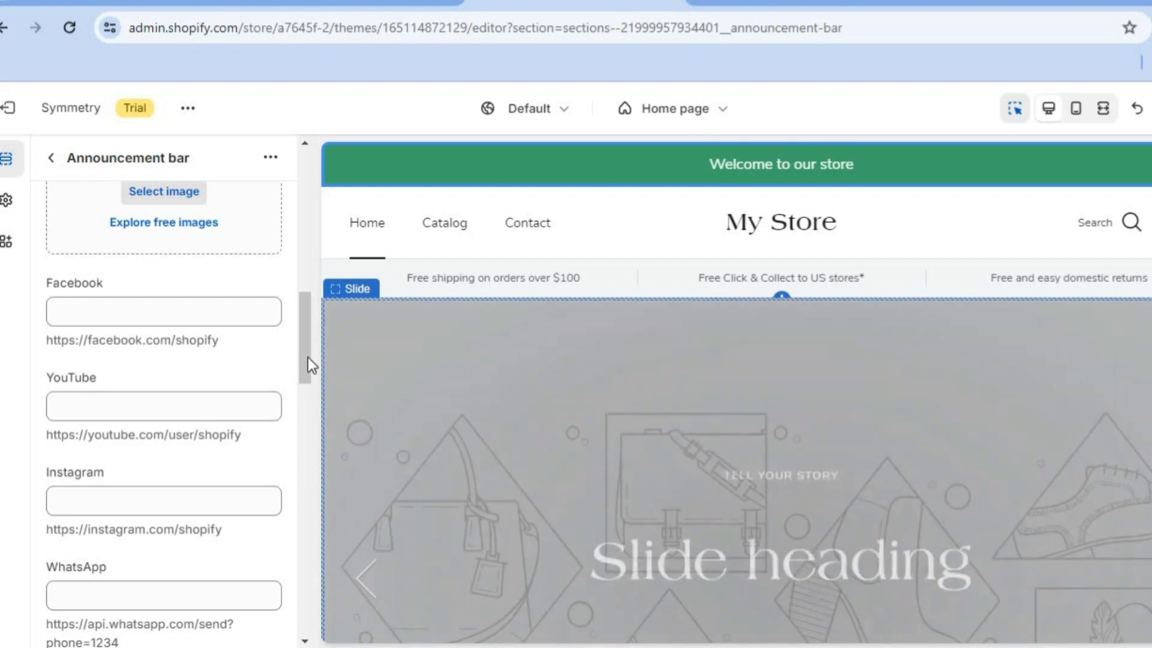
drag(307, 358, 312, 211)
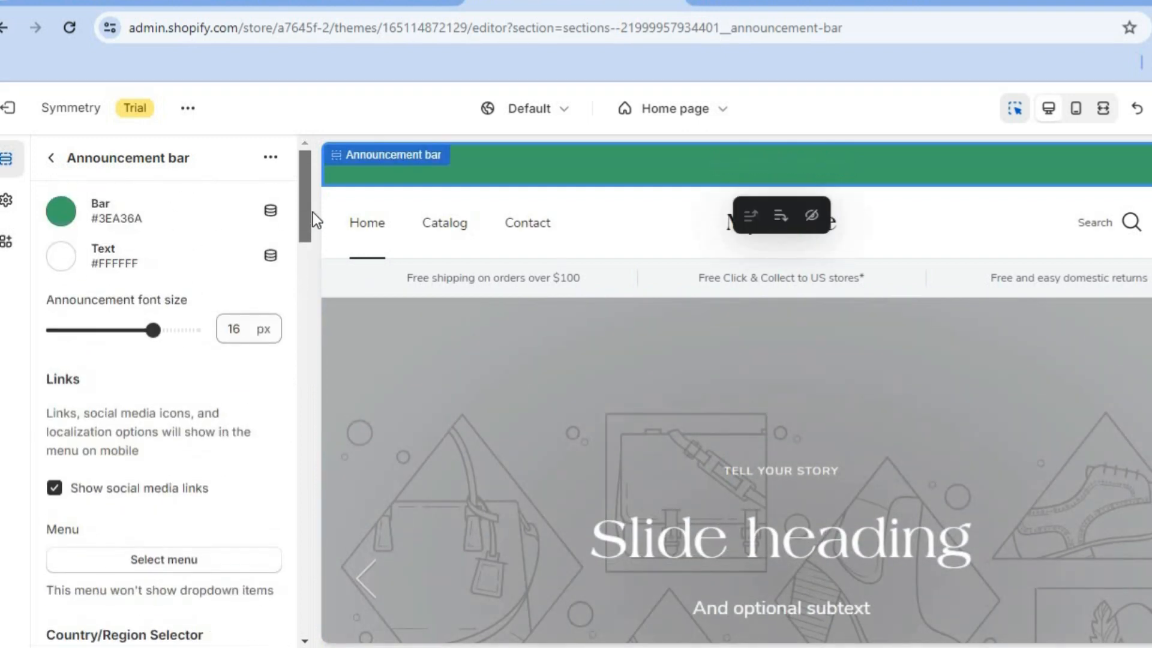
click(50, 161)
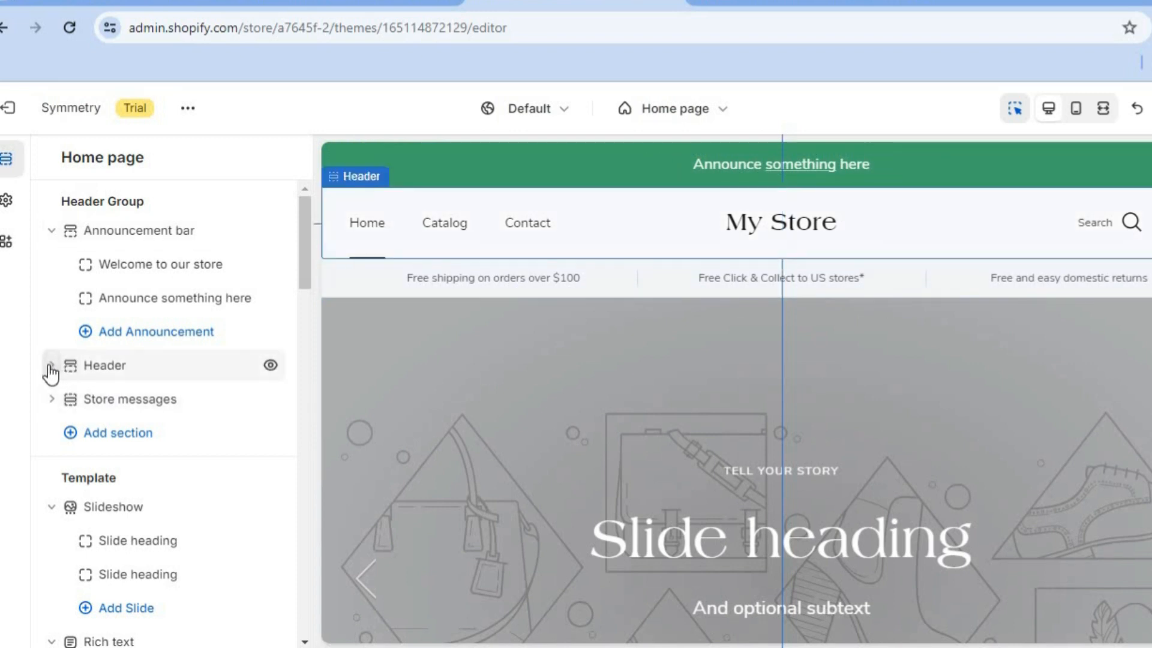
Expand the Header and Store messages sections and link the "Free Click & Collect to US stores*" message to TEST PRODUCT
click(51, 368)
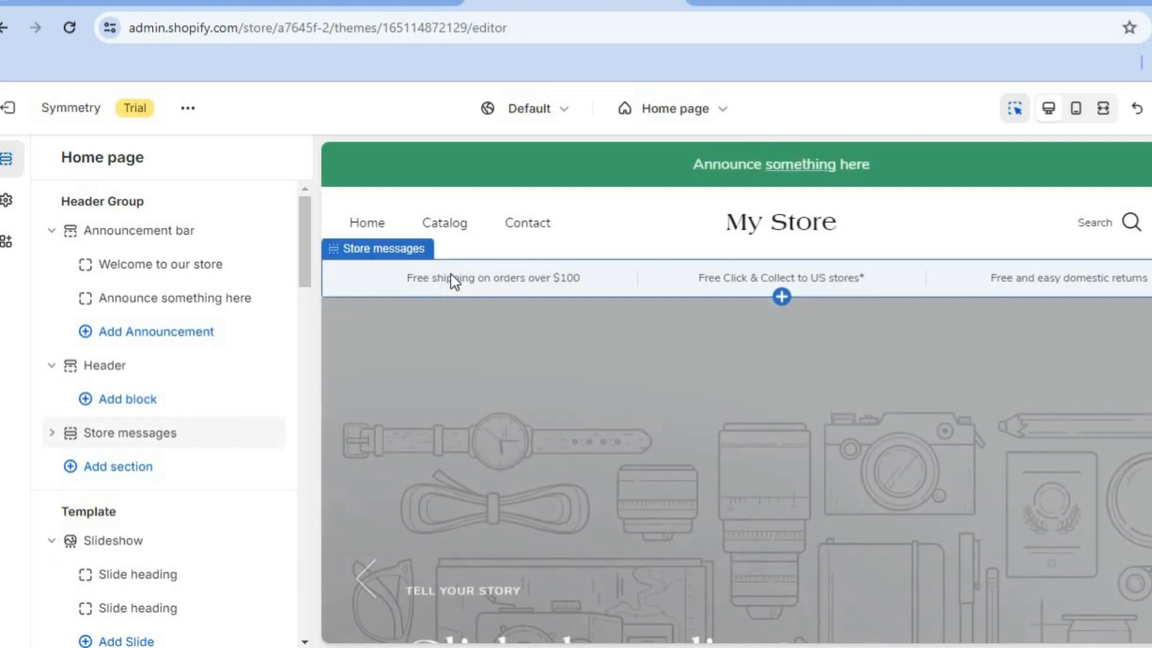
click(52, 439)
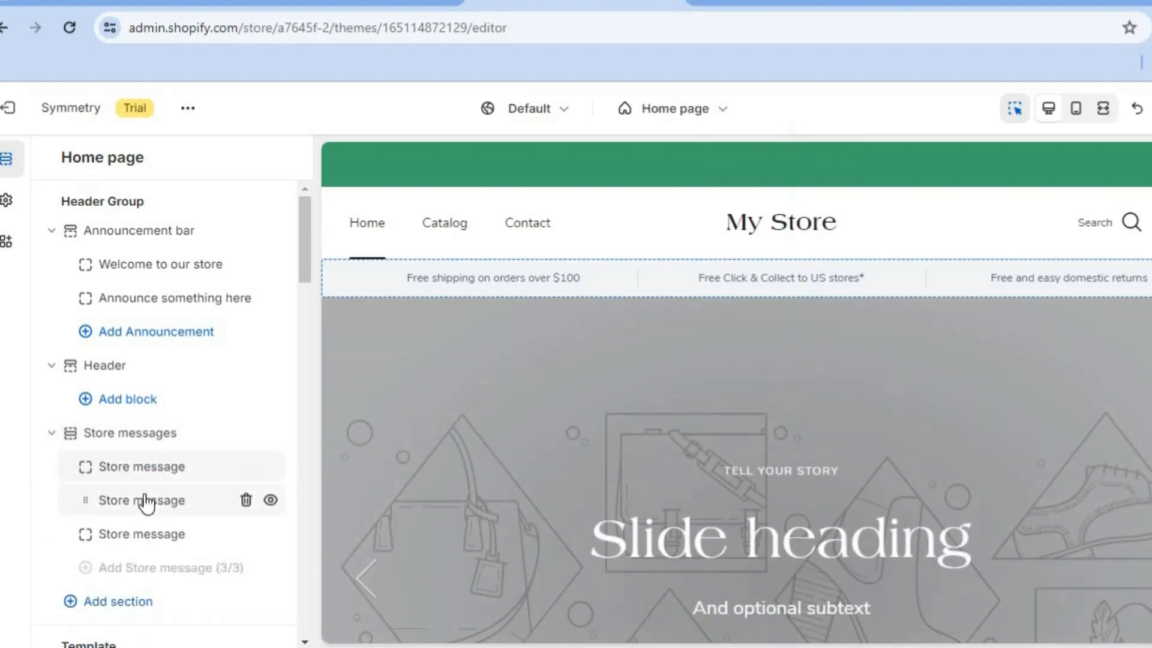
click(145, 501)
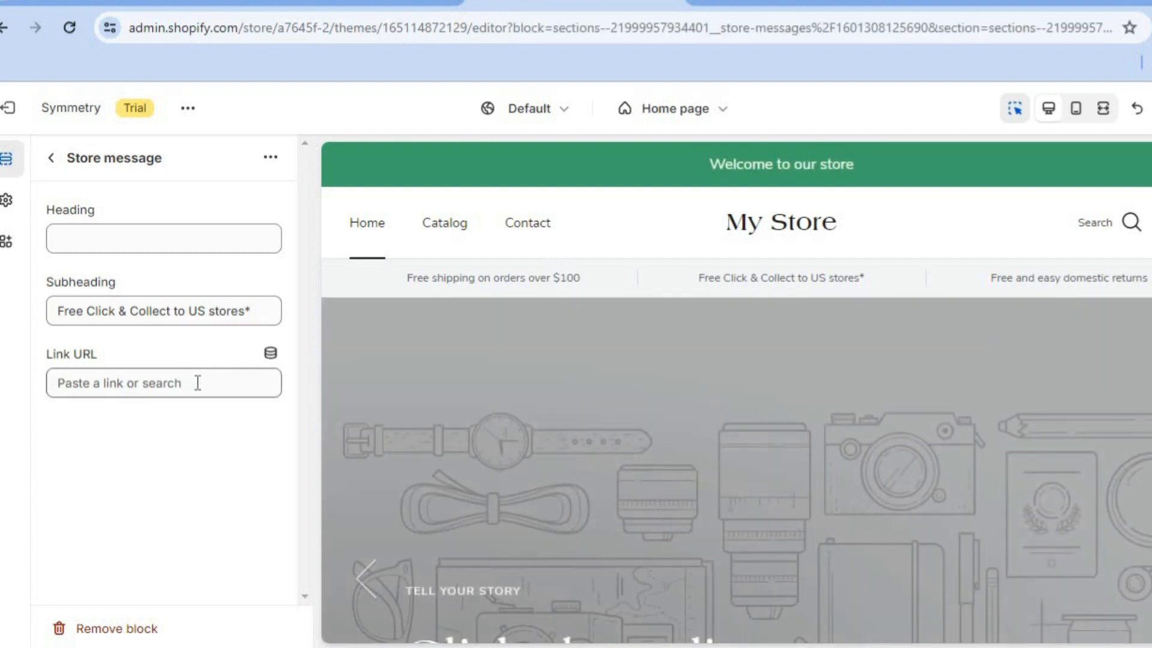
click(197, 383)
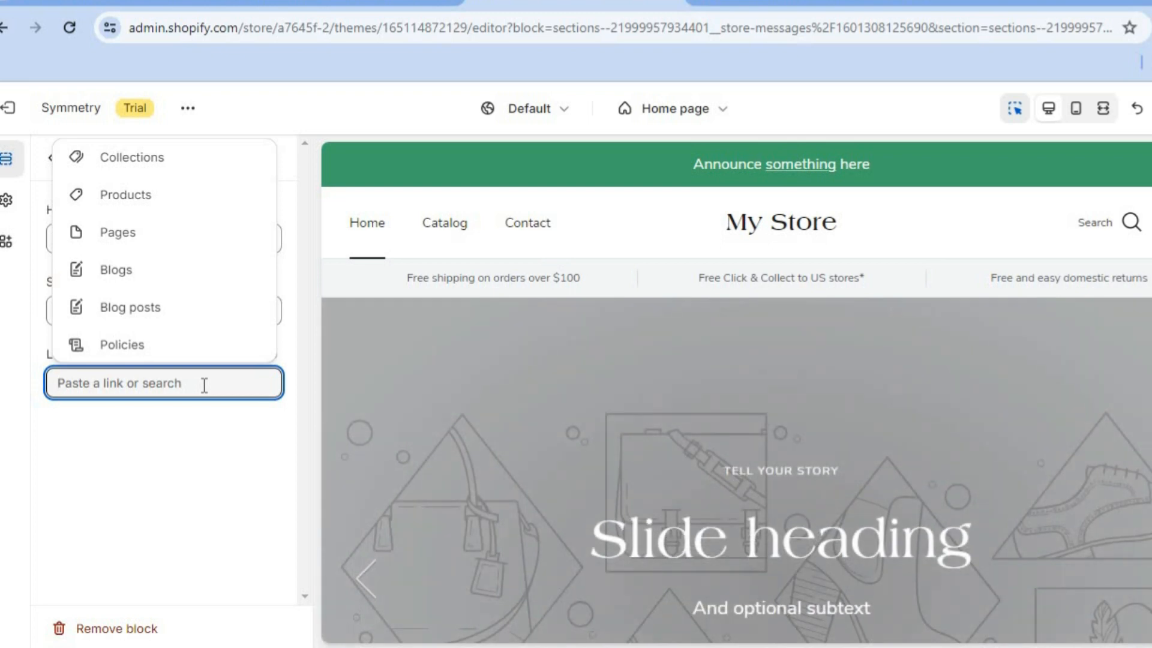
click(180, 204)
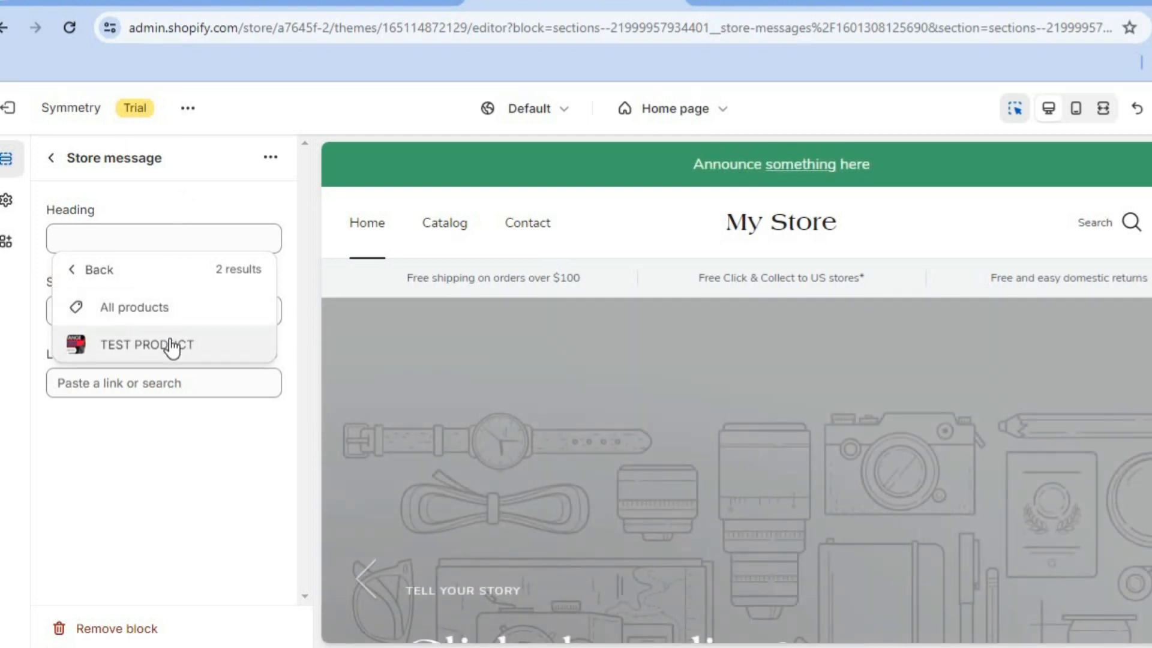
click(173, 346)
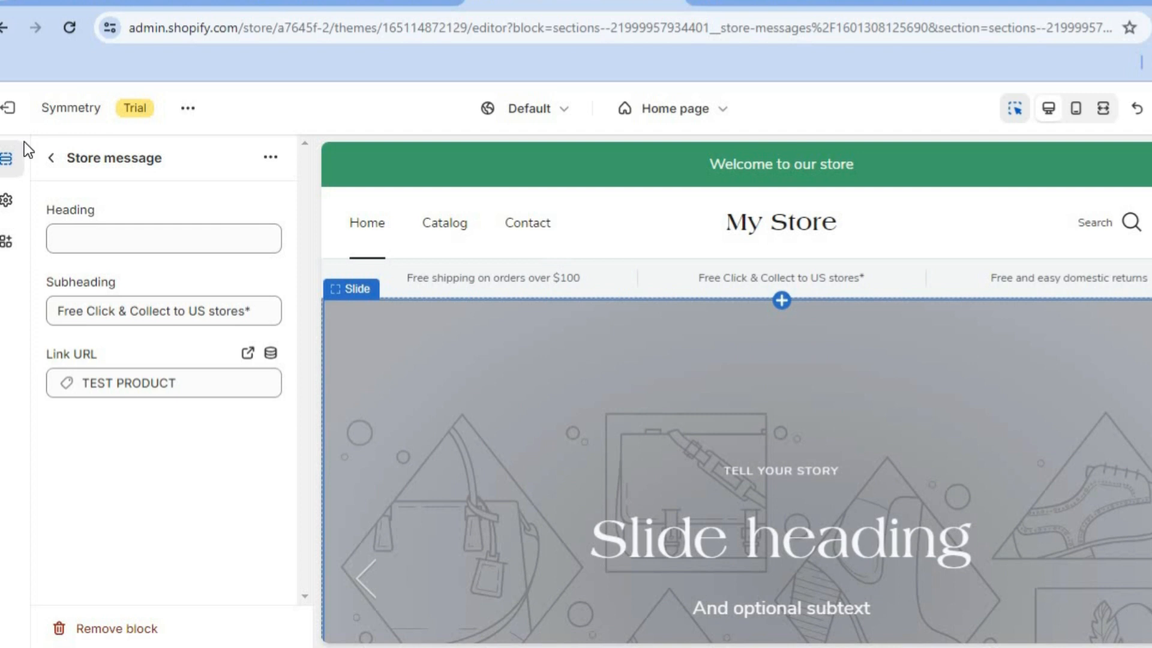
click(54, 157)
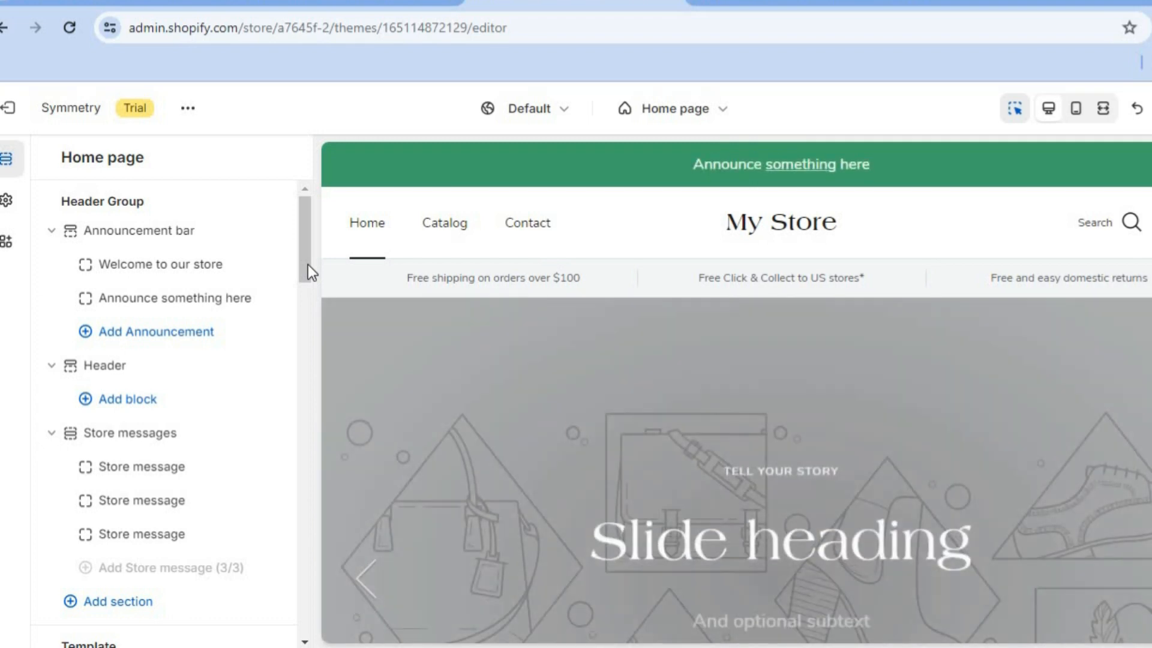
Set the Slideshow section's transition to Slide & Fade, look over its remaining settings, and return to the section list
scroll(309, 288, down, 1)
drag(308, 287, 304, 336)
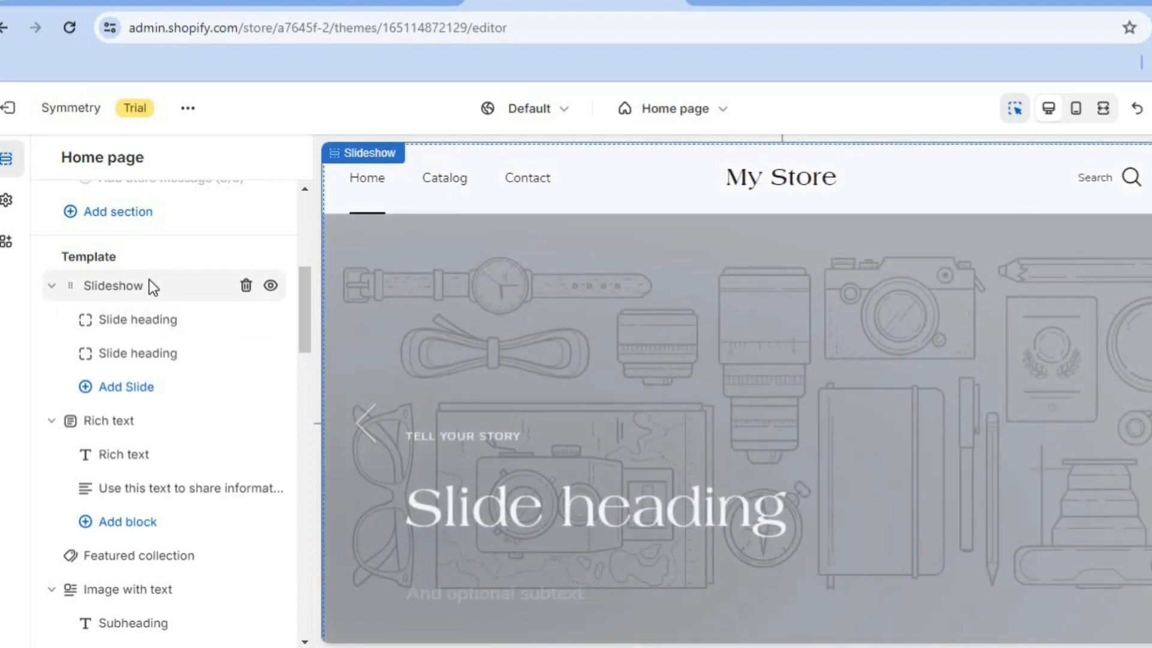
click(150, 287)
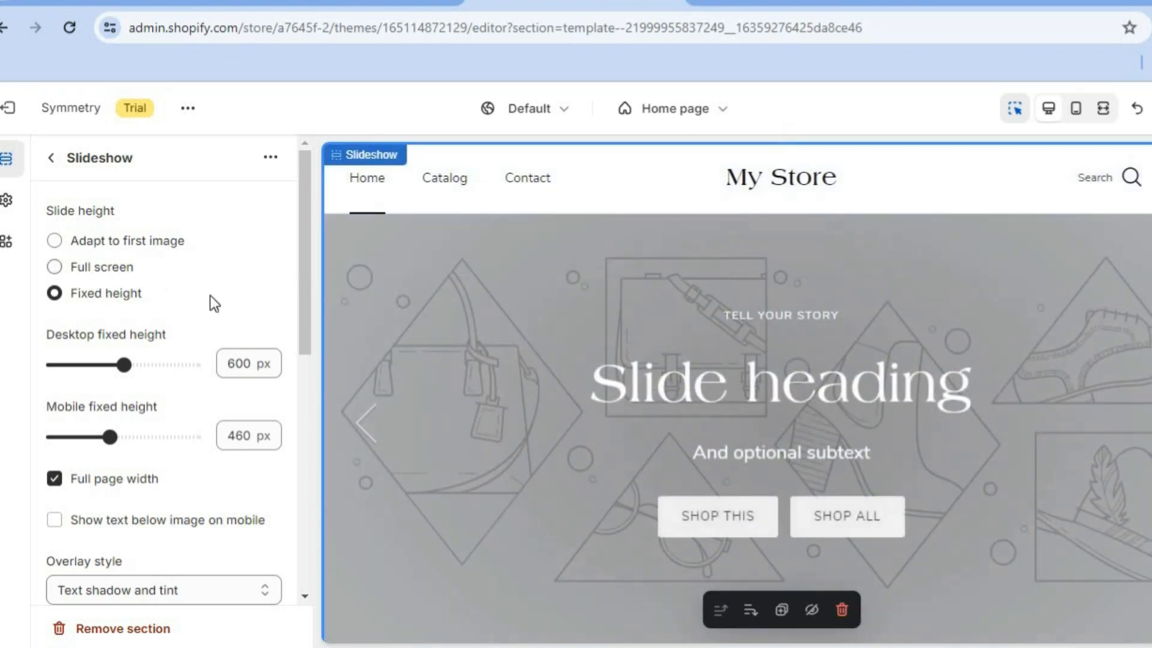
drag(308, 298, 307, 418)
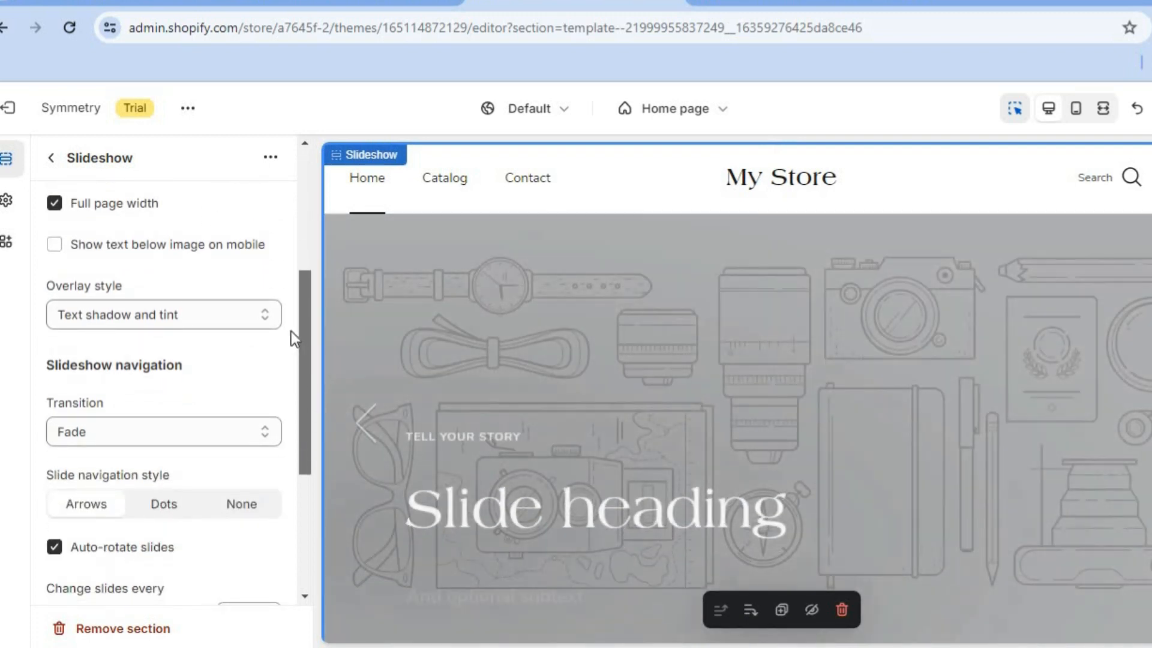
scroll(298, 491, down, 3)
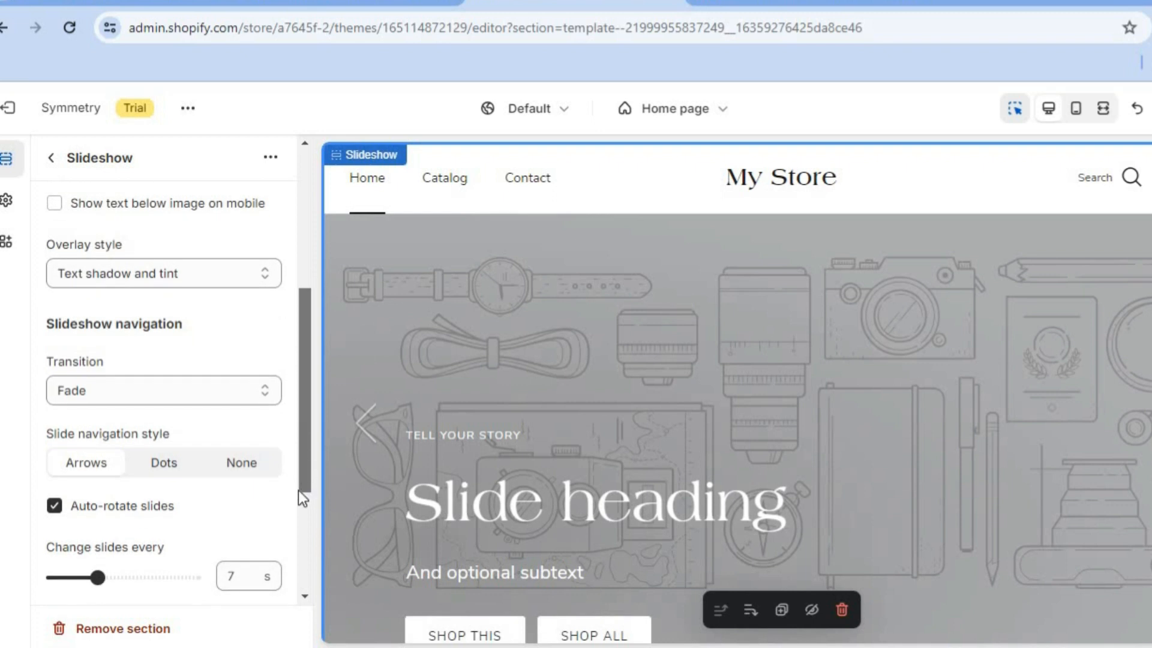
click(247, 296)
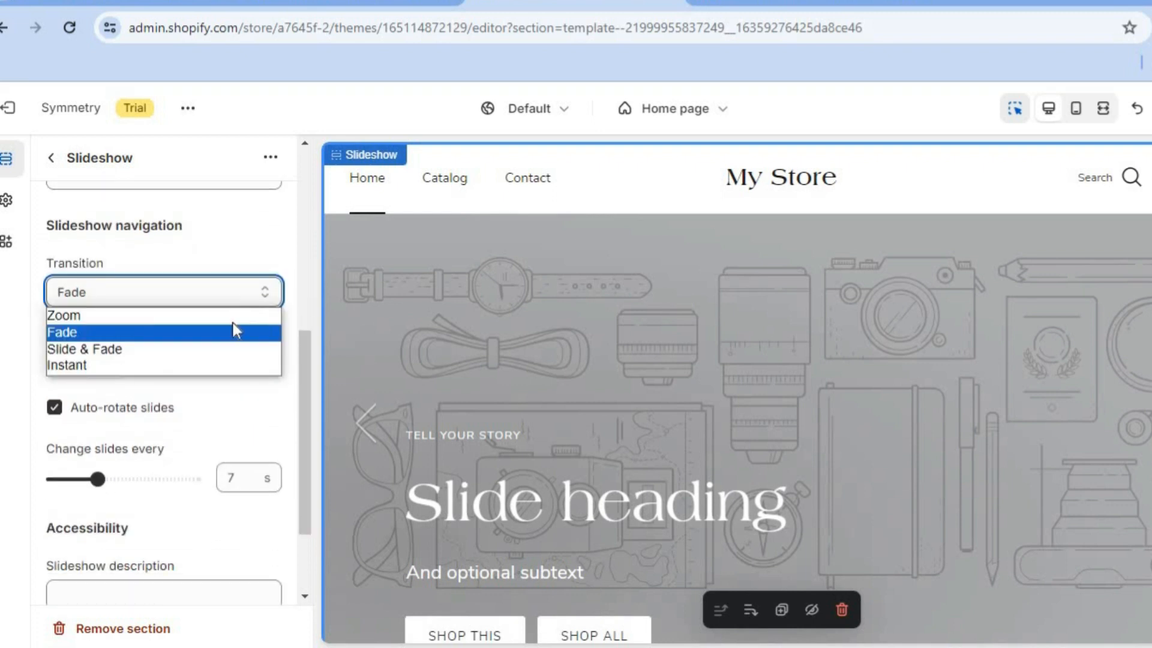
click(225, 343)
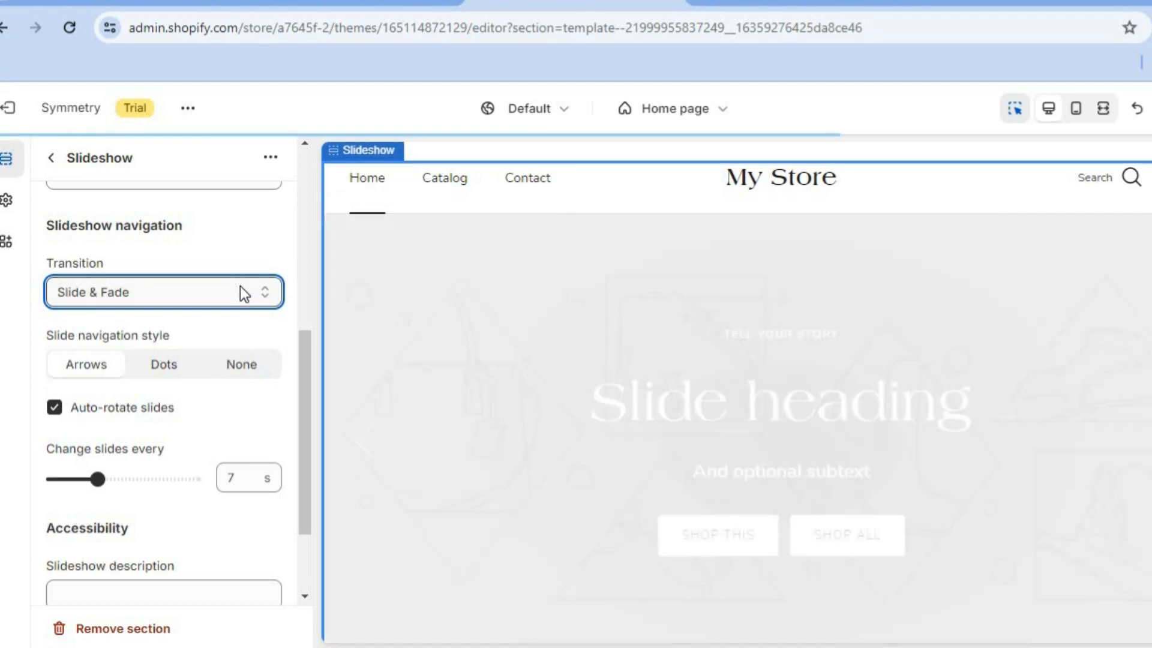
click(240, 287)
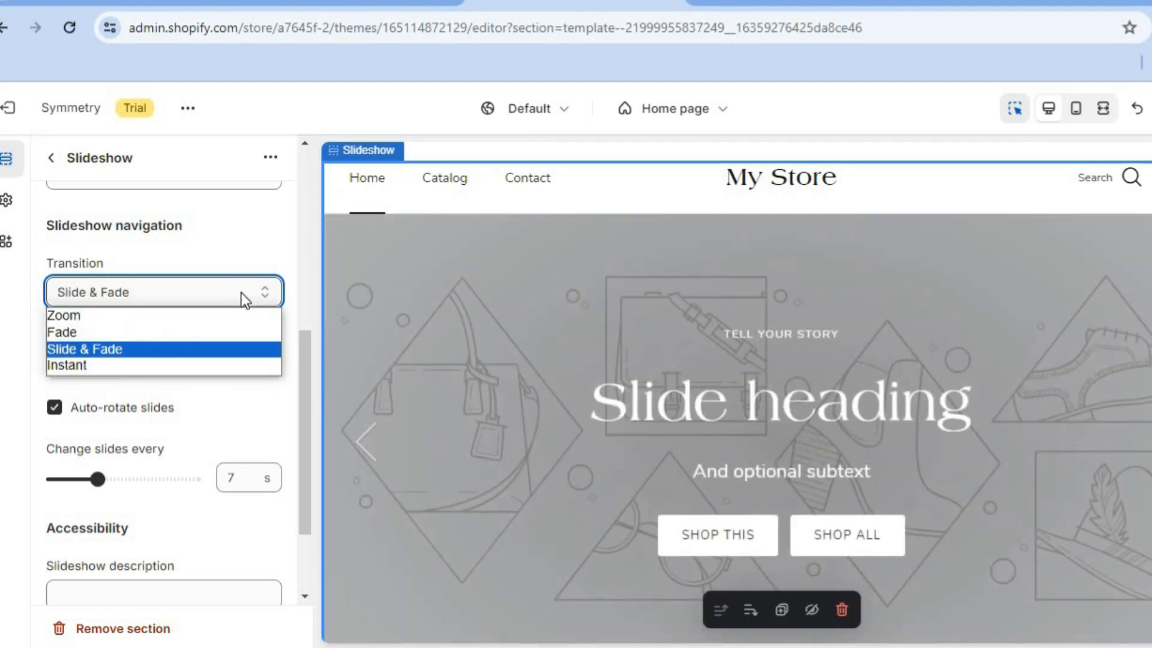
click(269, 233)
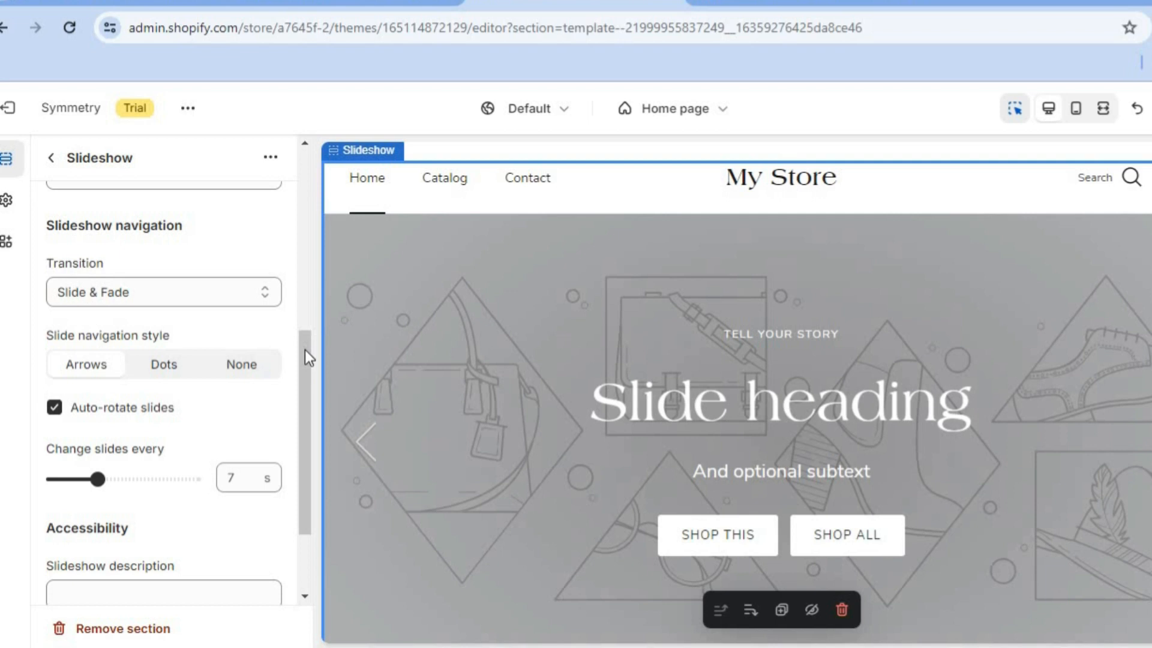
scroll(308, 402, down, 2)
drag(306, 483, 311, 165)
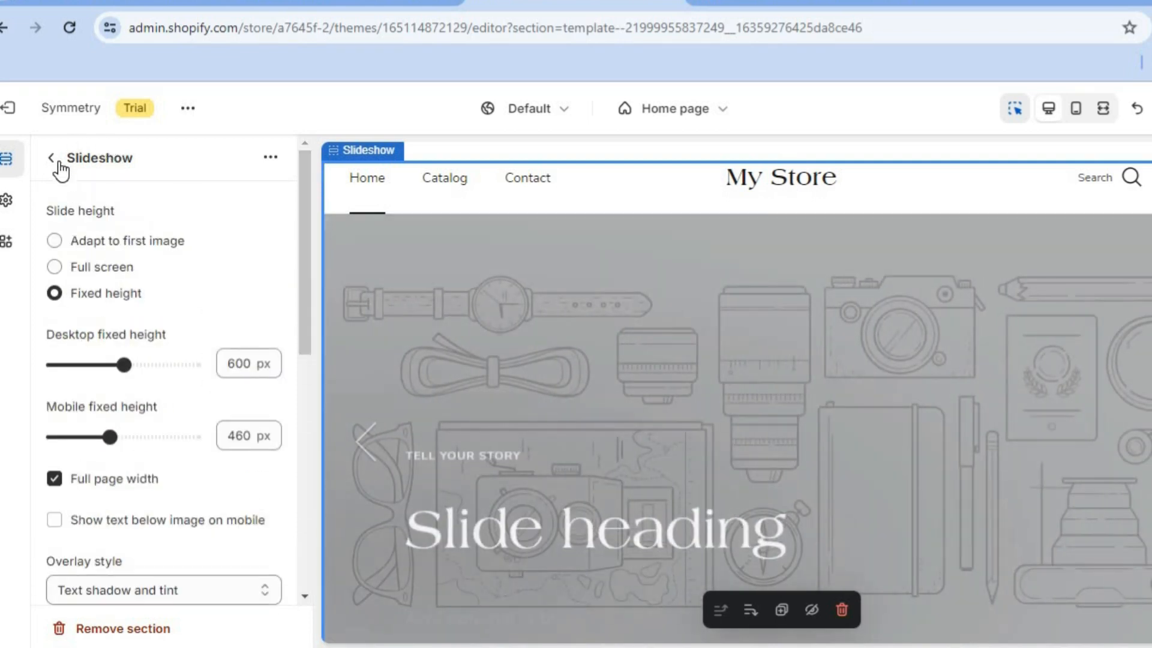
click(54, 160)
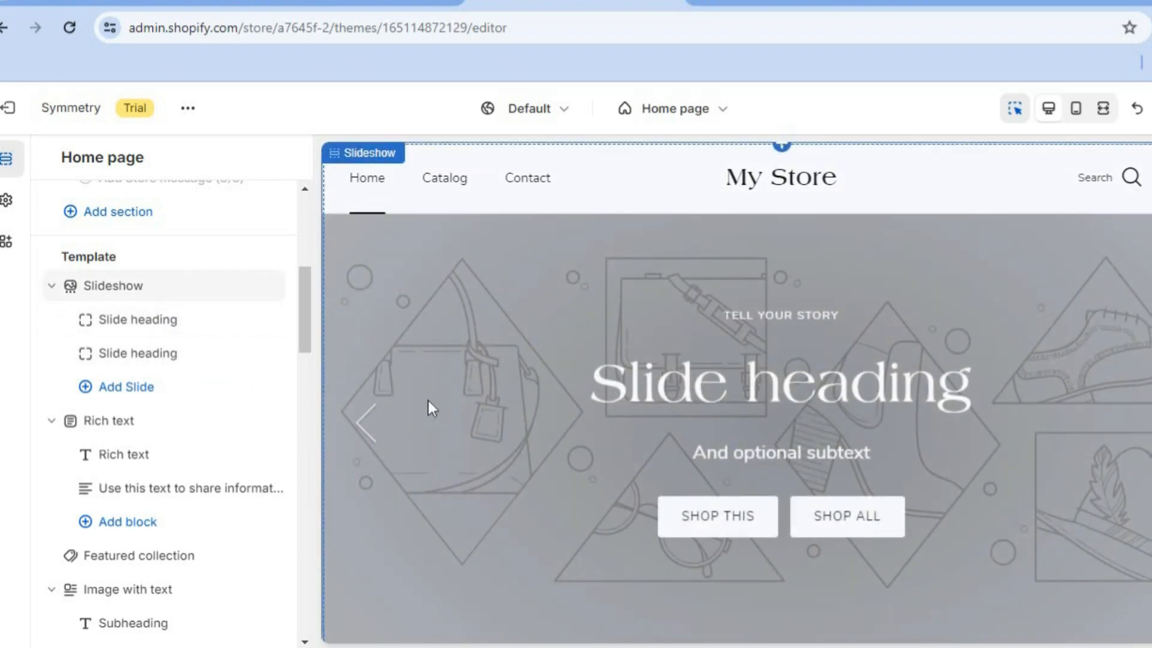
Give the slideshow's first slide the free Shop Local image of shelves with jars and a plant, and return to the section list
click(322, 373)
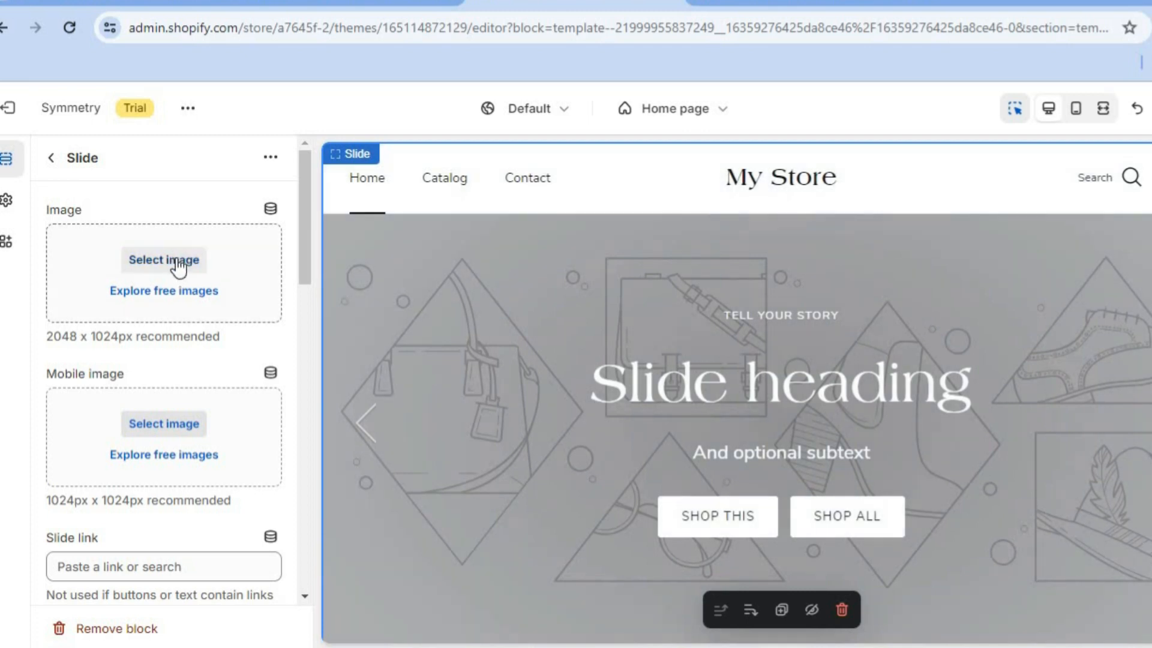
click(209, 296)
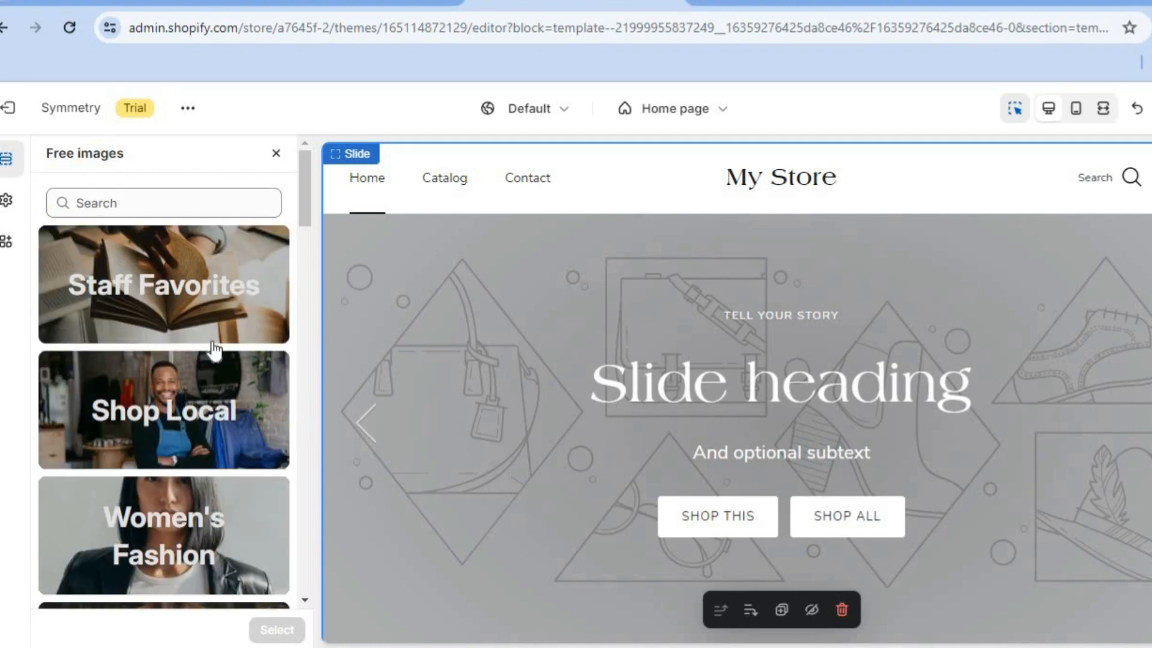
click(207, 430)
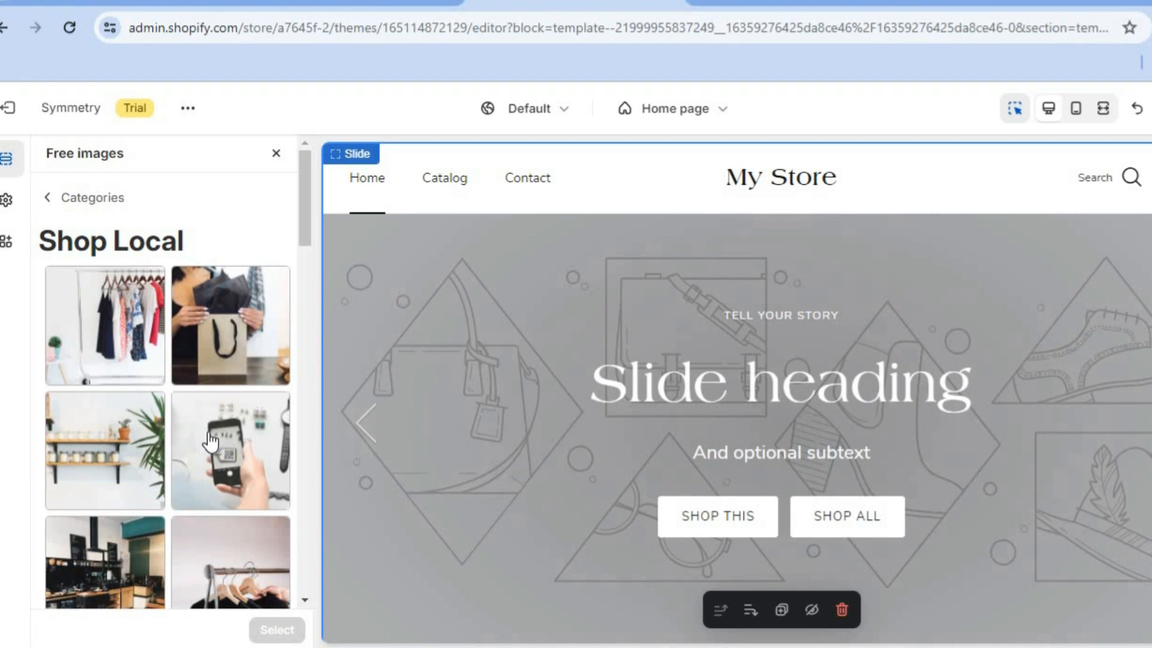
click(105, 450)
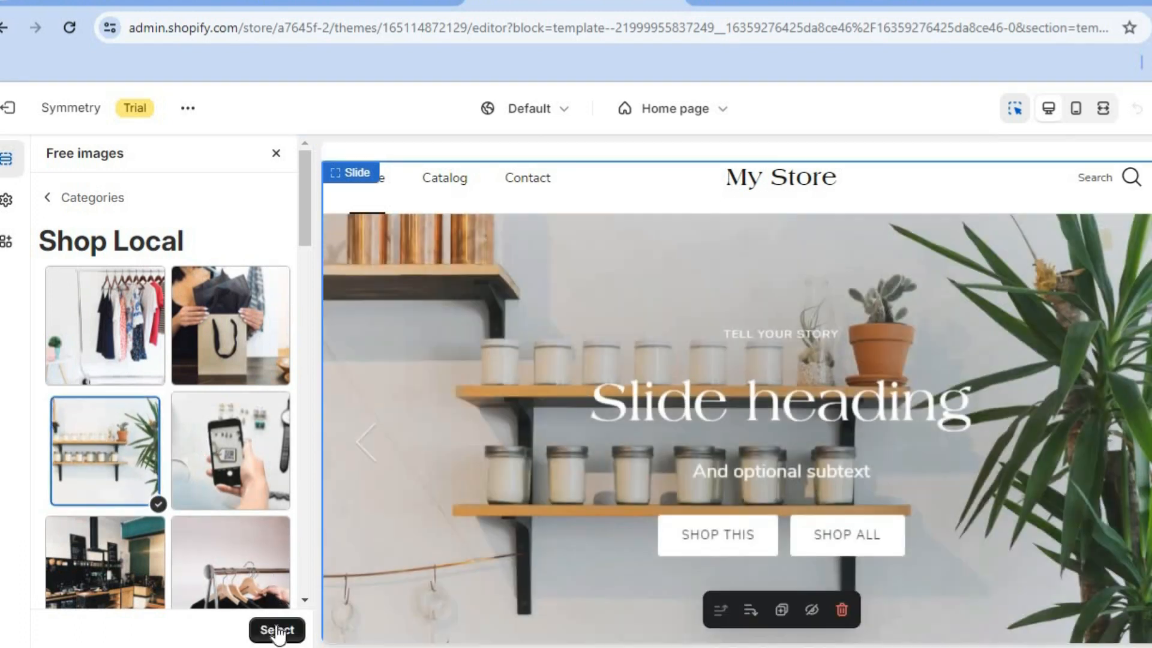
click(278, 630)
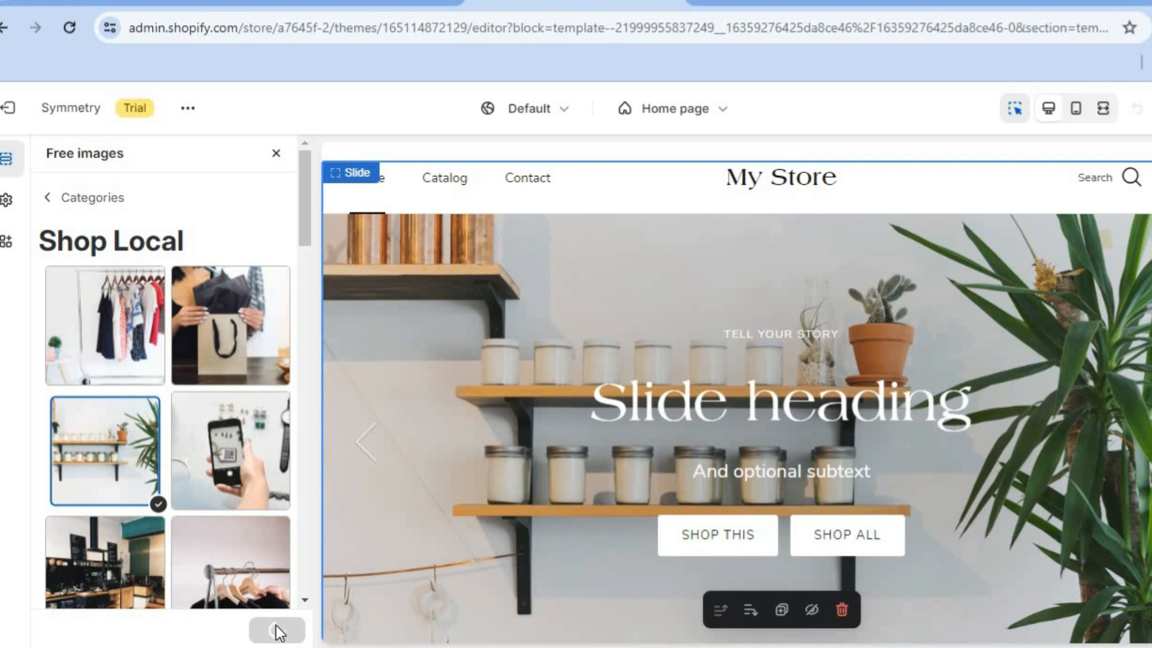
drag(305, 229, 309, 149)
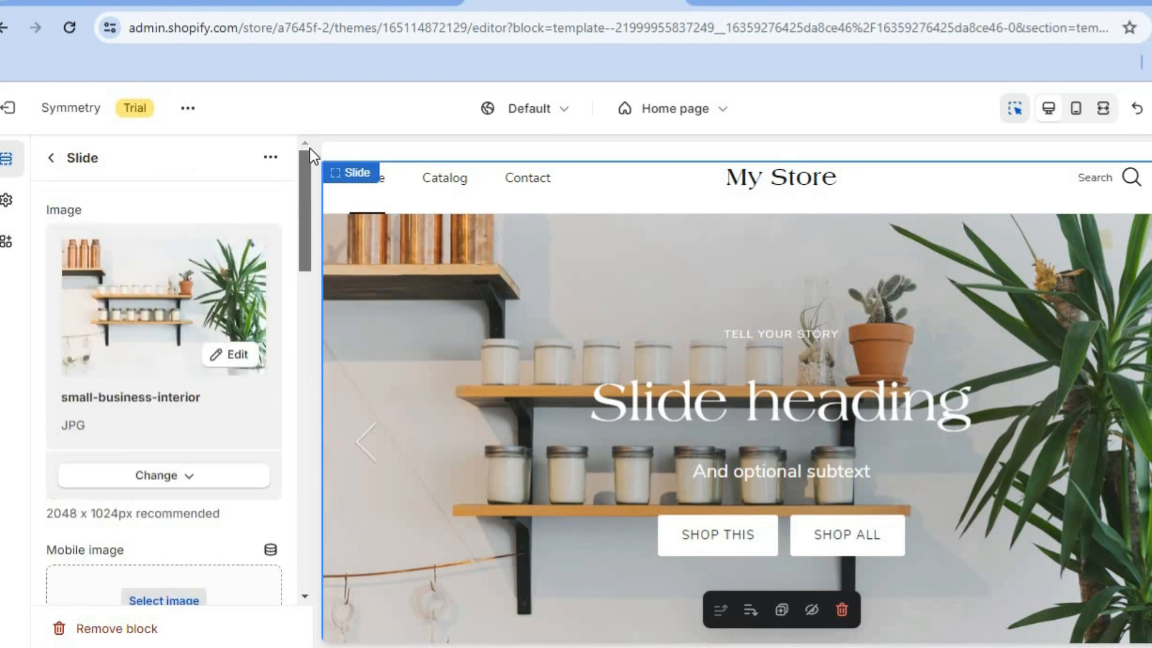
click(55, 159)
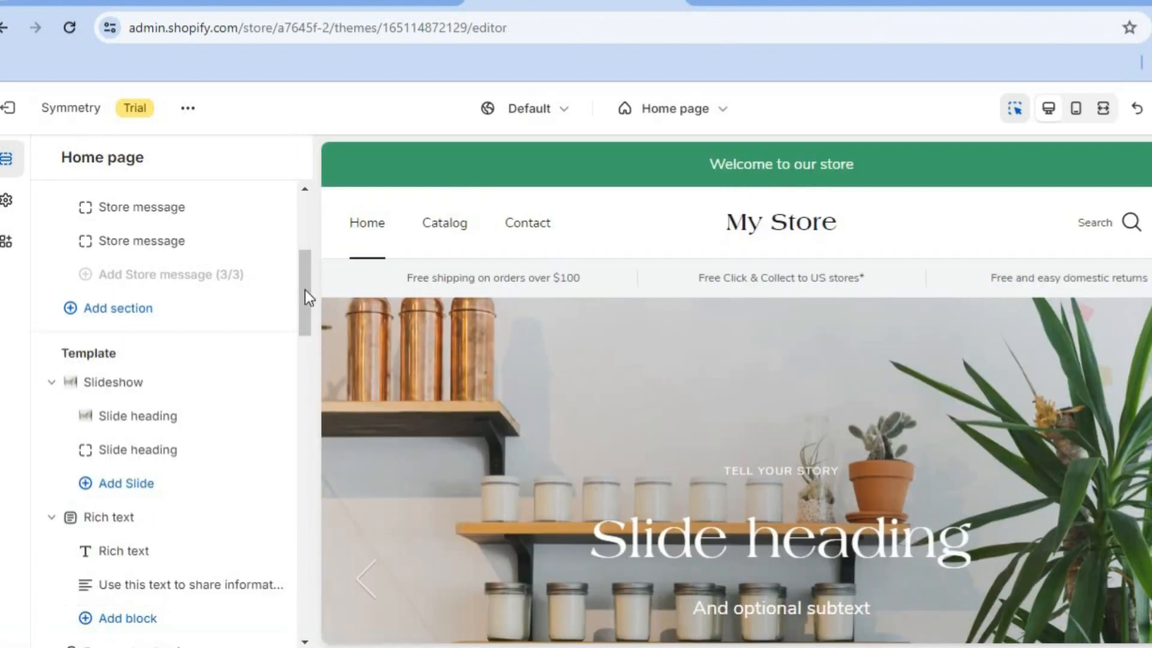
Open the Featured collection section and look at the collections available for it without choosing one
drag(302, 294, 301, 361)
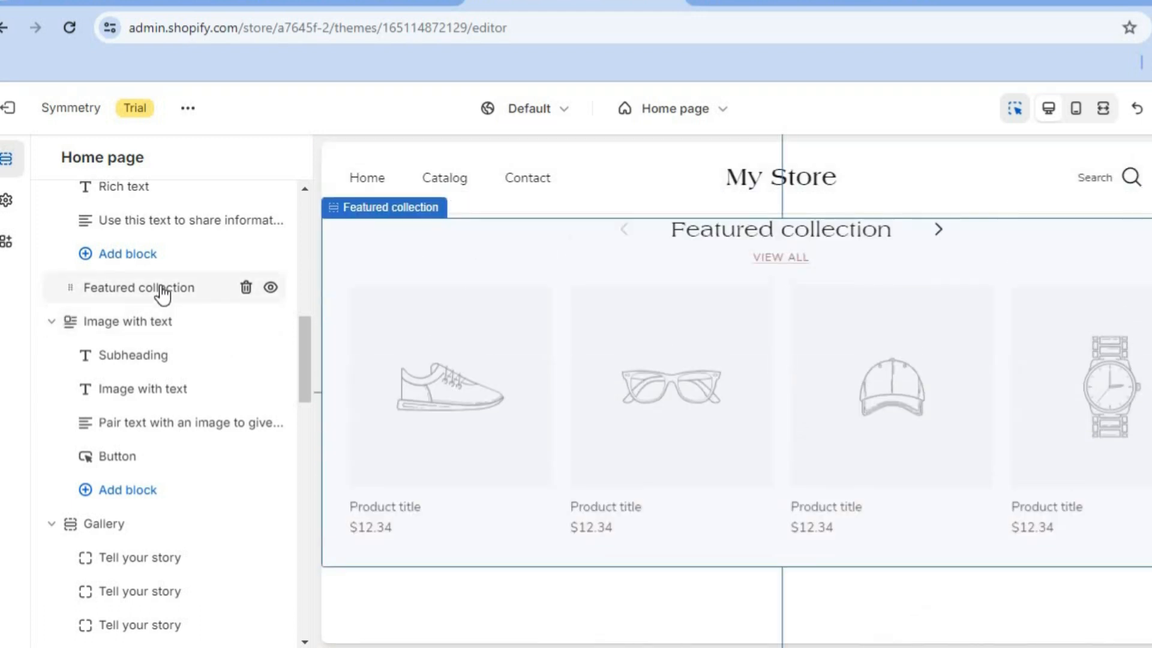
click(160, 287)
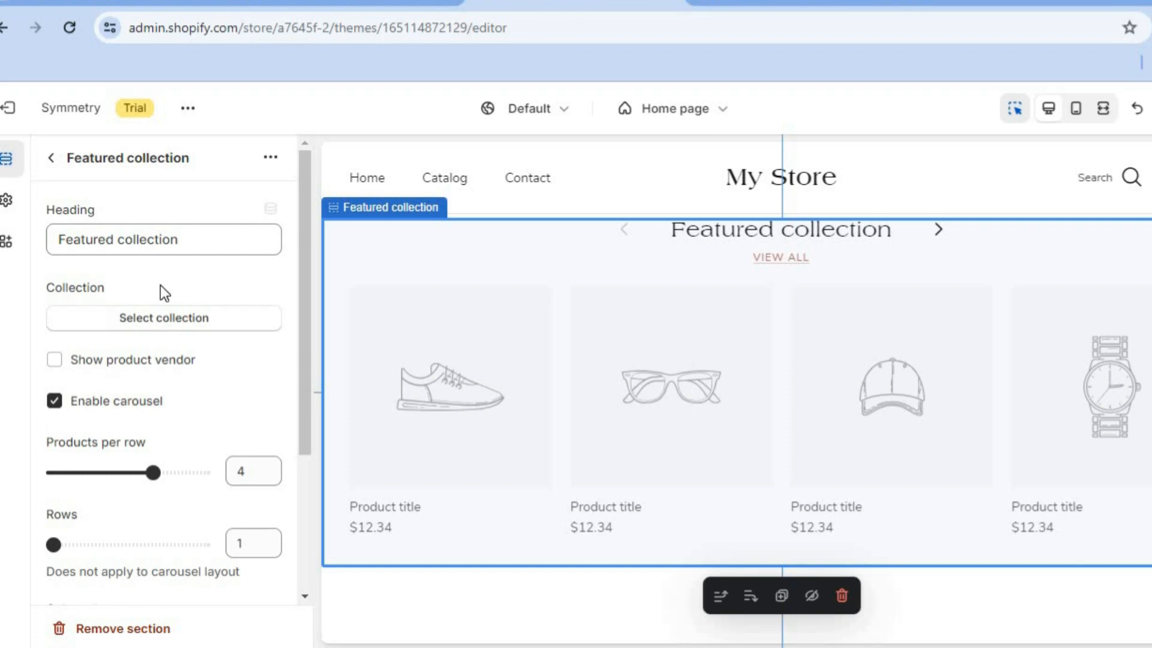
click(164, 329)
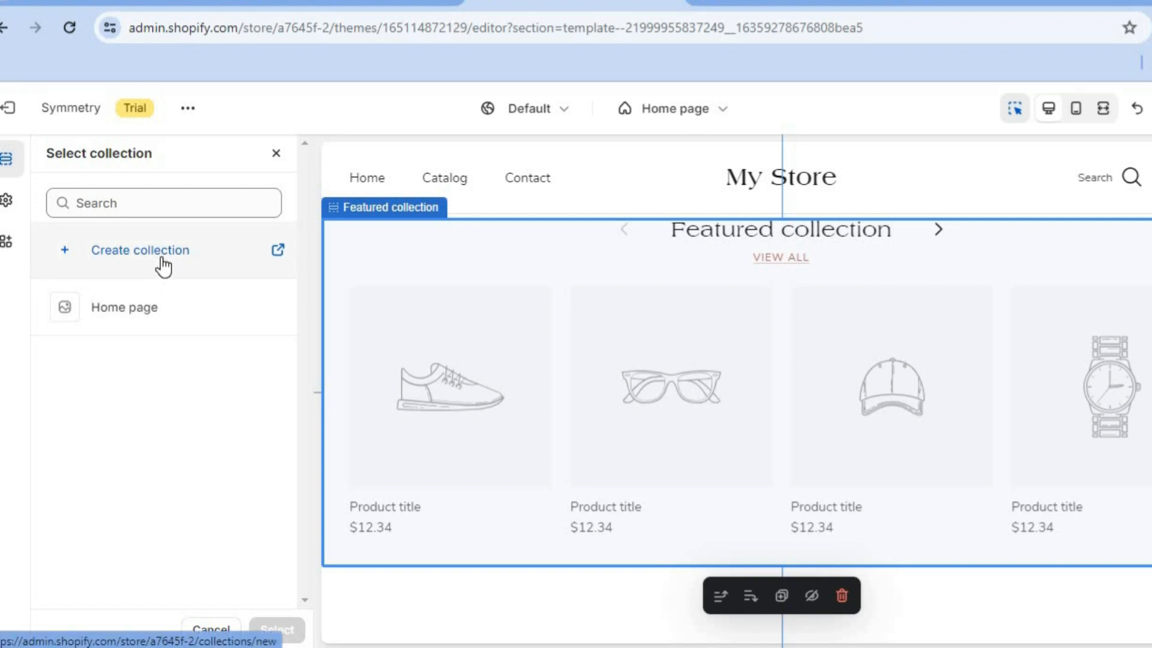
click(276, 154)
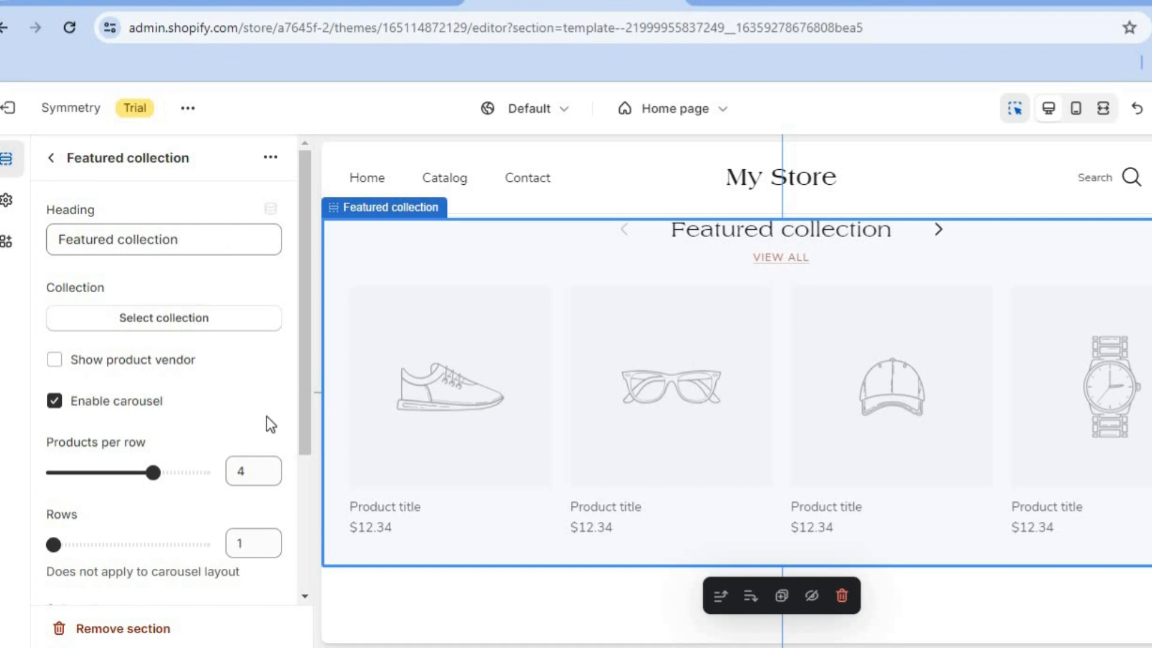
Set the Featured collection's products per row to 3 and return to the section list
drag(310, 376, 300, 444)
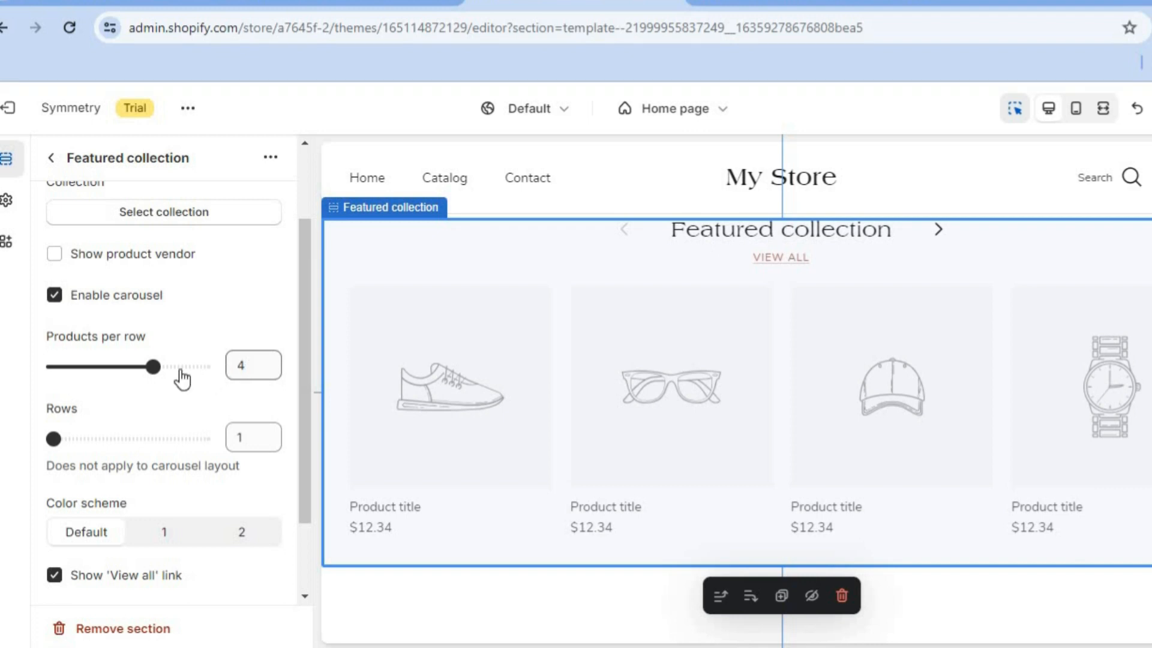
drag(152, 367, 121, 367)
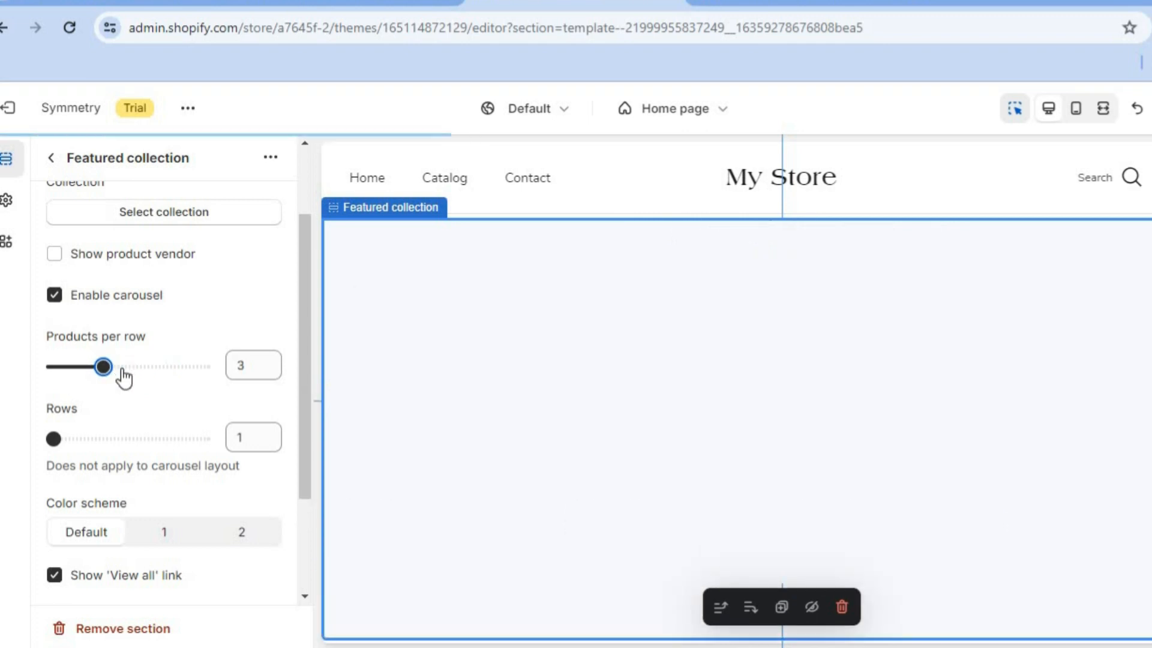
click(53, 161)
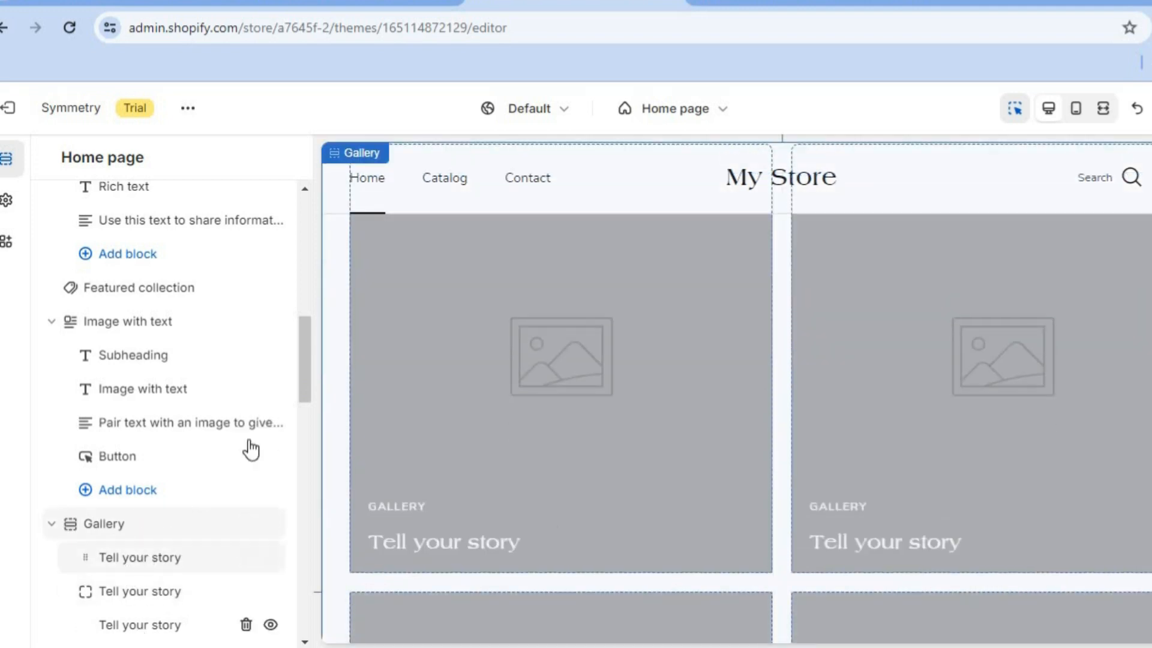
Look through the remaining home page template sections and hide the Gallery section
scroll(304, 398, down, 7)
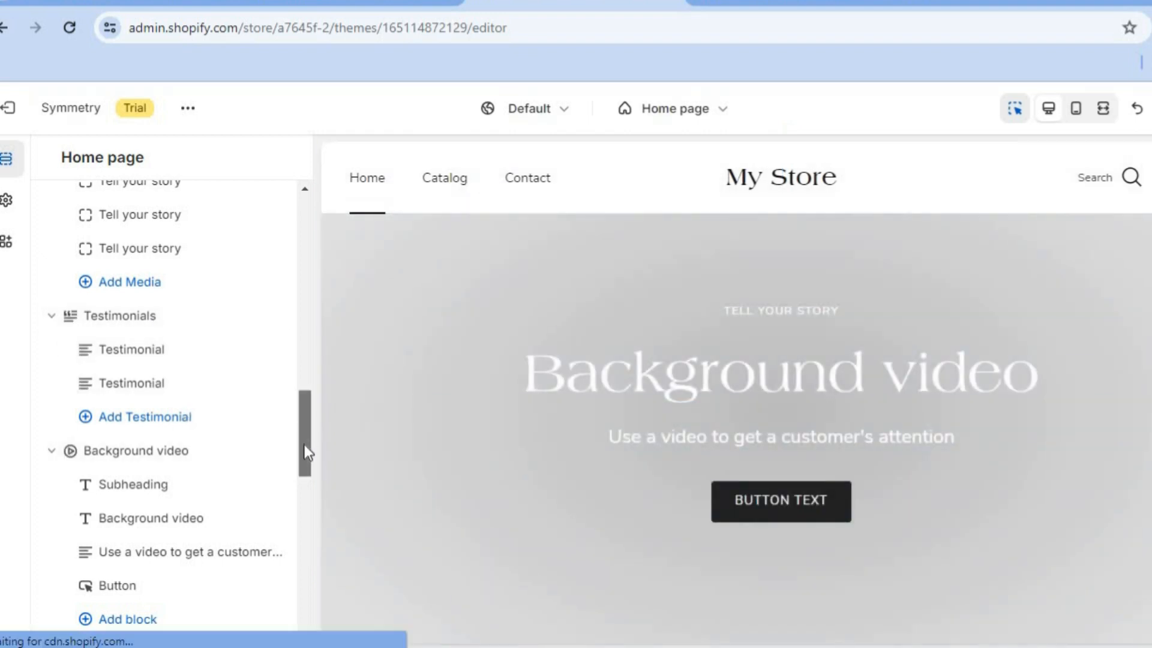
drag(304, 445, 301, 380)
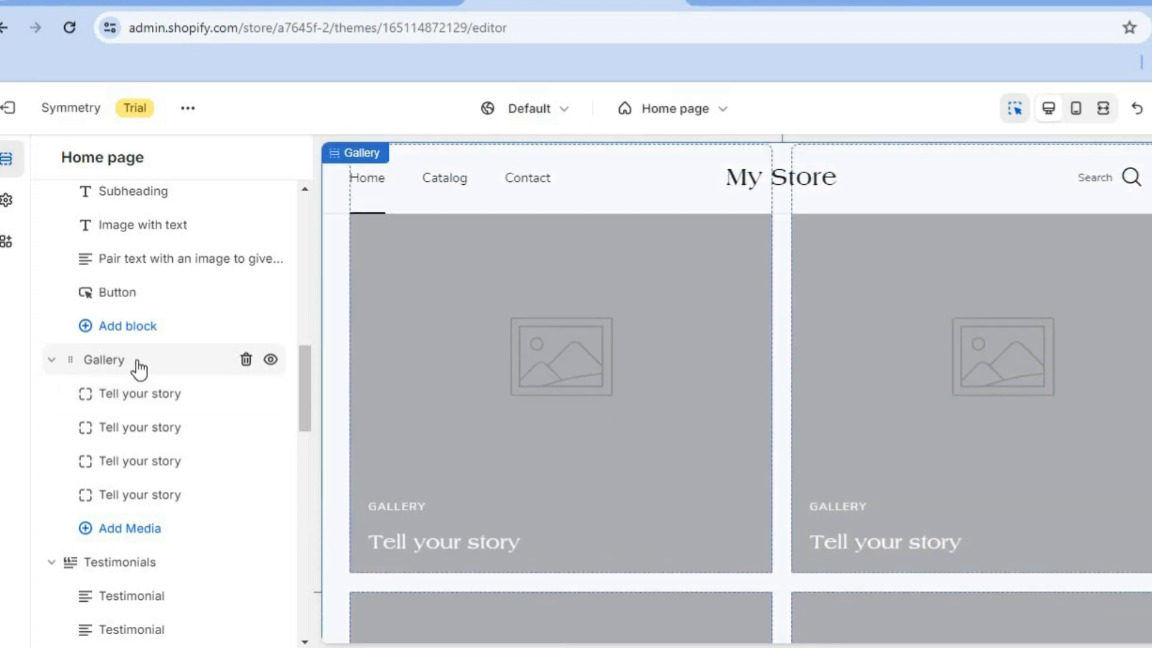
click(270, 360)
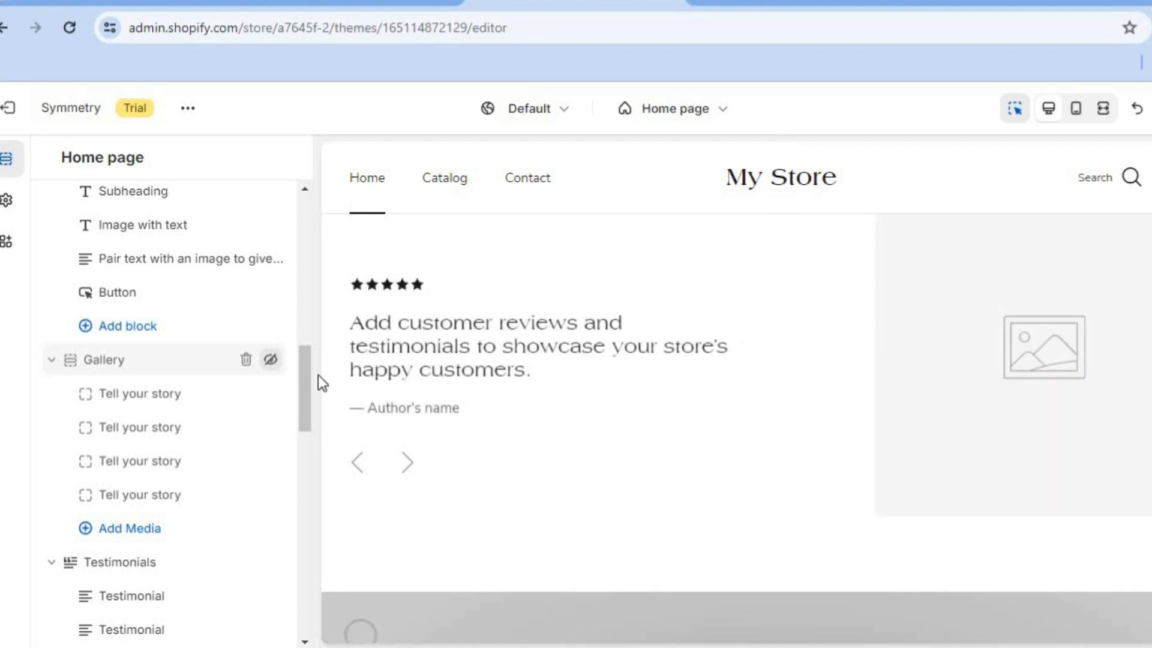
Switch the theme editor from the home page to the Default product template
drag(305, 379, 318, 197)
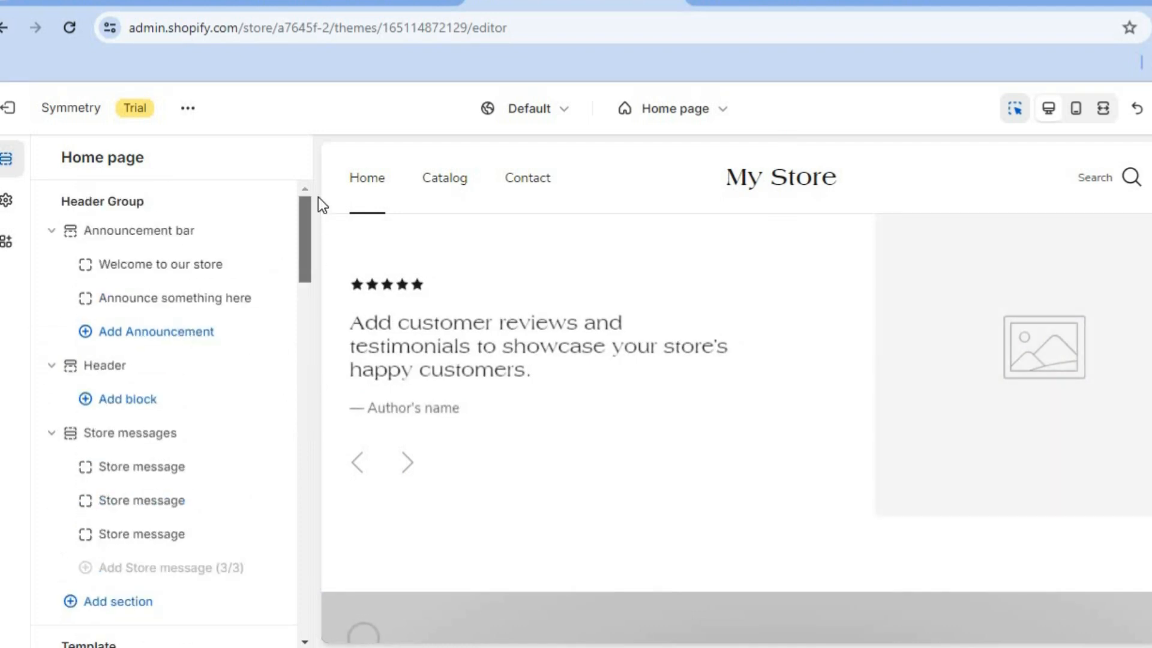
click(708, 112)
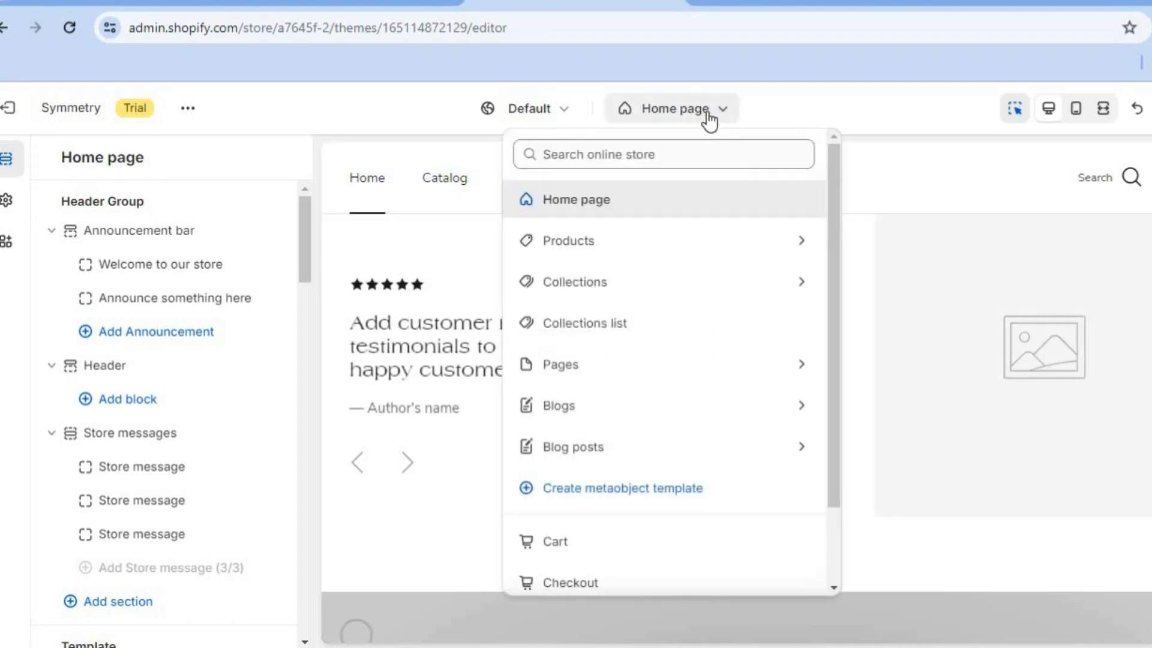
click(667, 241)
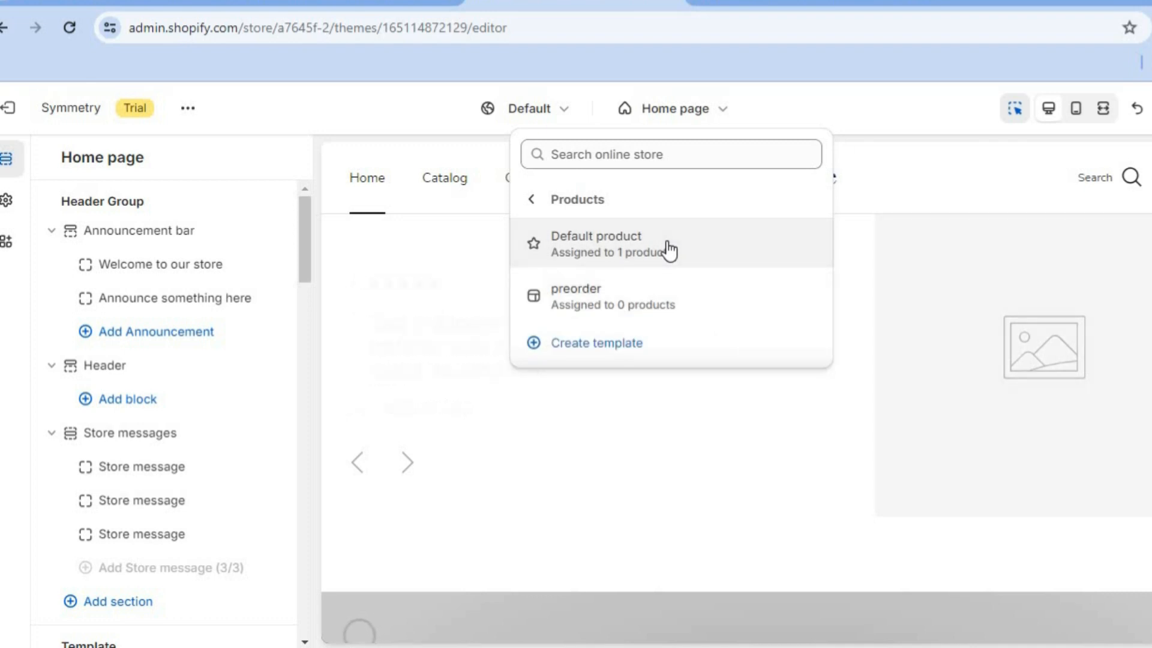
click(669, 251)
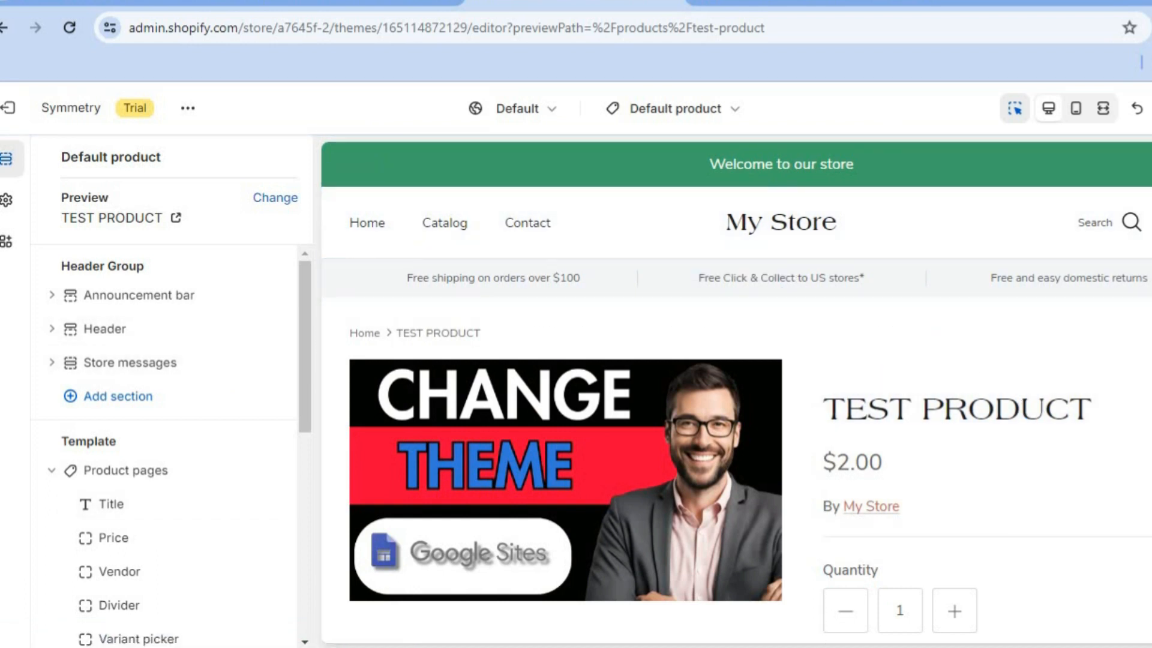
View the Price block's options on the product page and open the settings of the Product pages section
scroll(911, 372, down, 1)
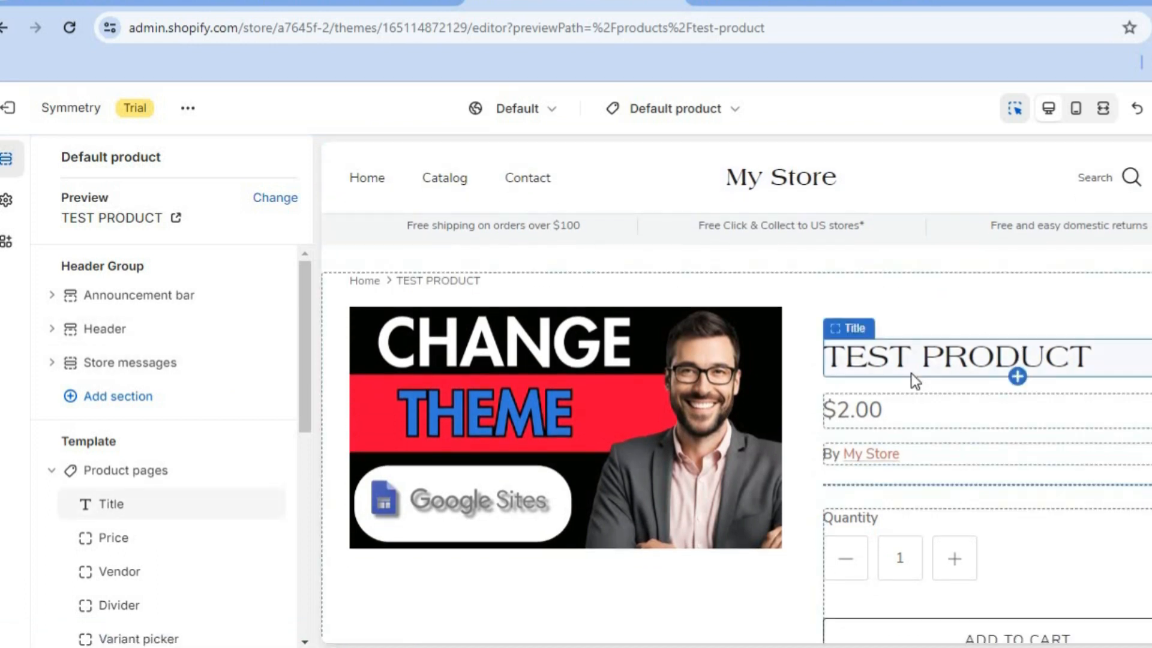
click(888, 427)
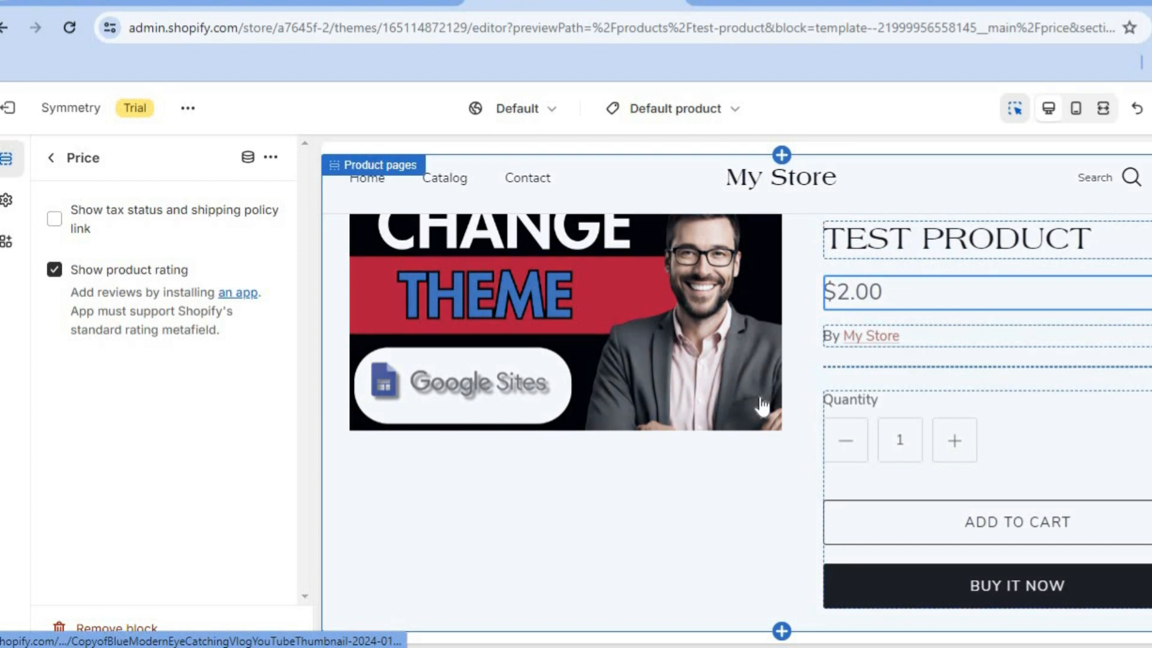
click(50, 159)
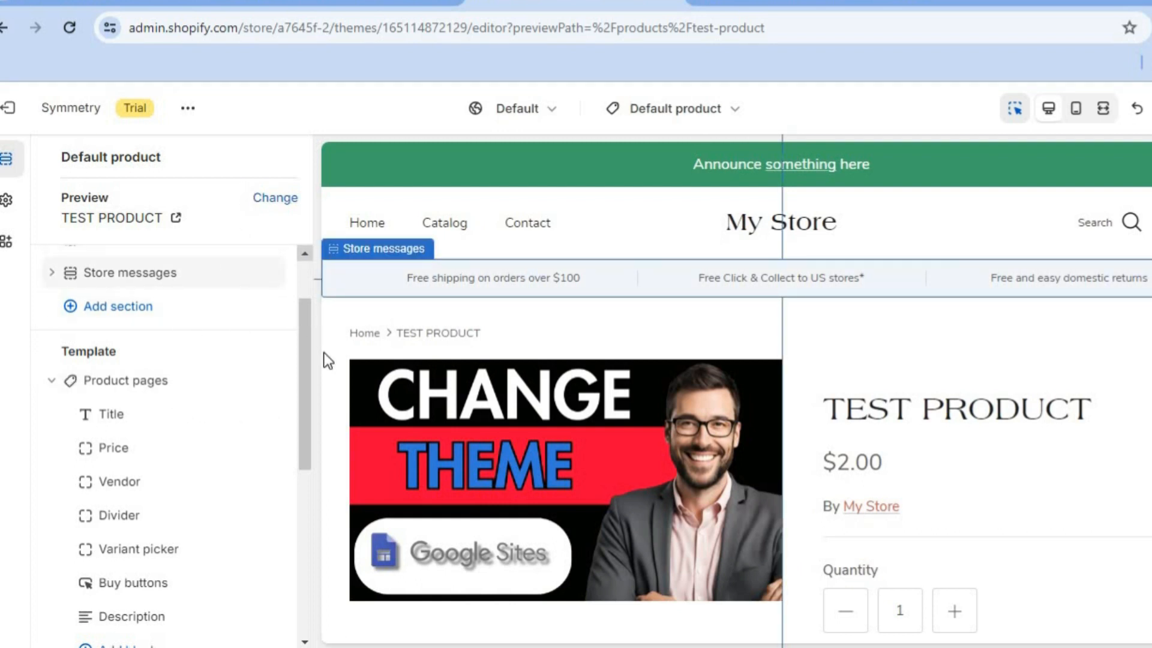
click(470, 476)
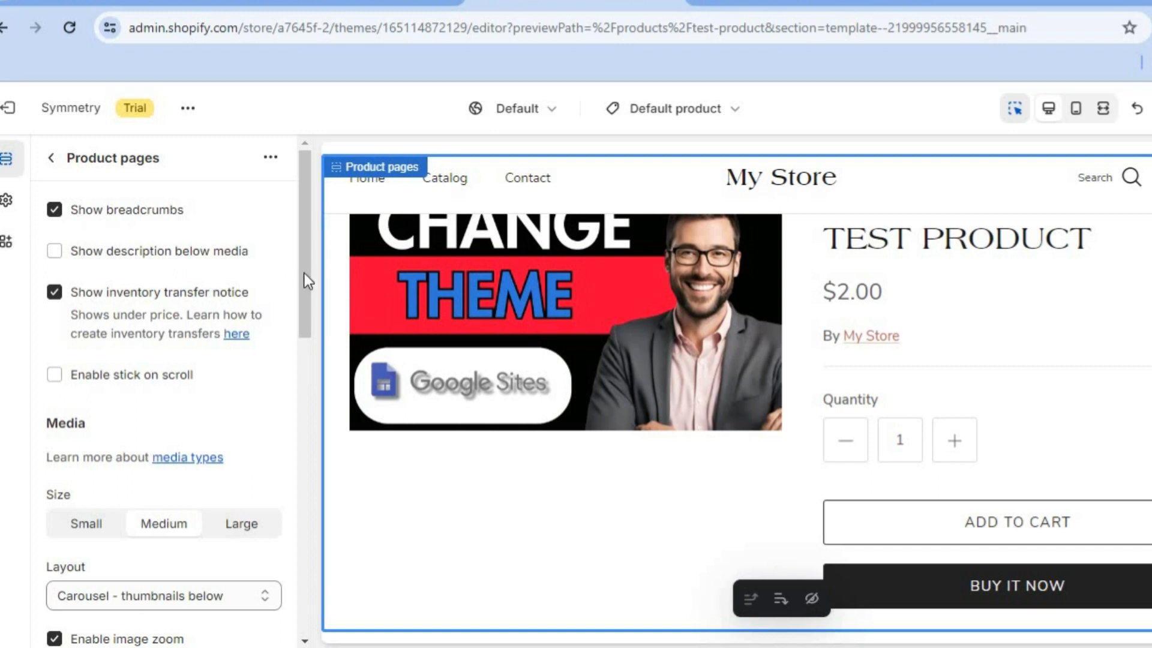
Set the product media size to Small, check the section's remaining media options and return to the section list
drag(301, 272, 300, 332)
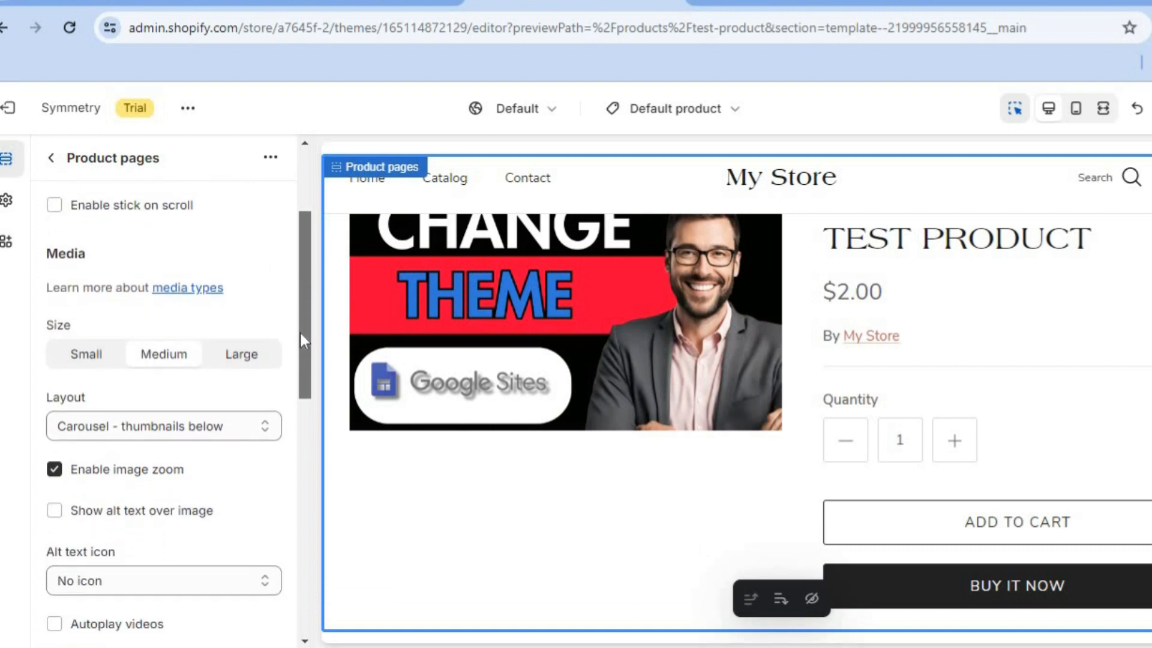
click(239, 355)
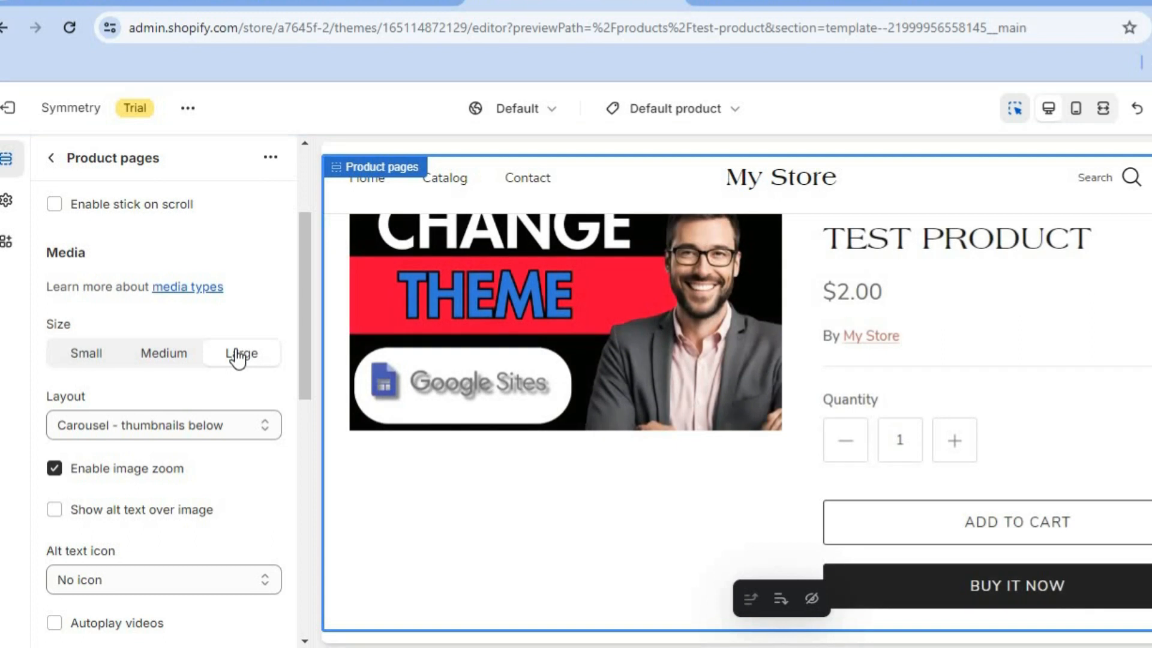
click(98, 359)
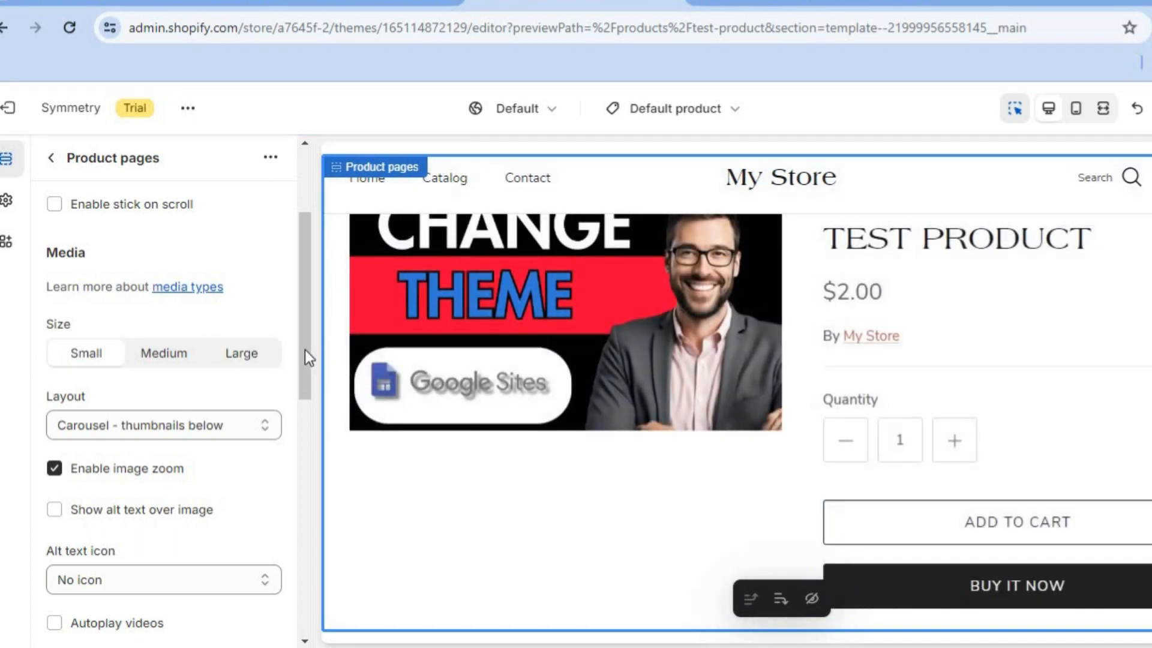
drag(305, 352, 297, 395)
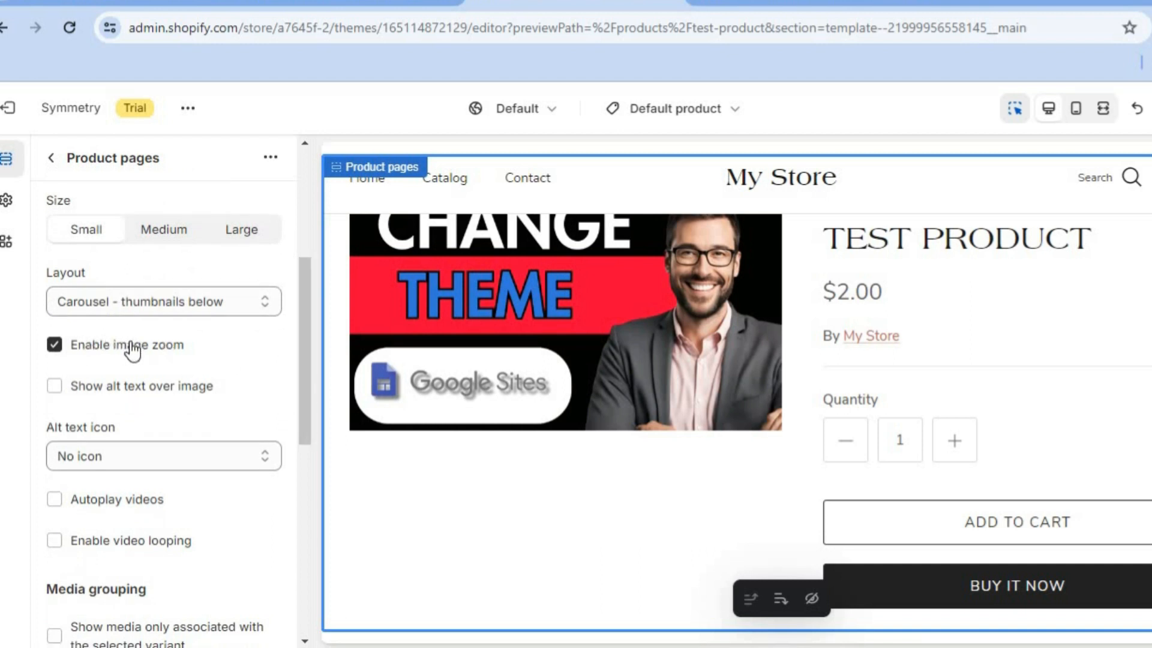
drag(303, 399, 304, 445)
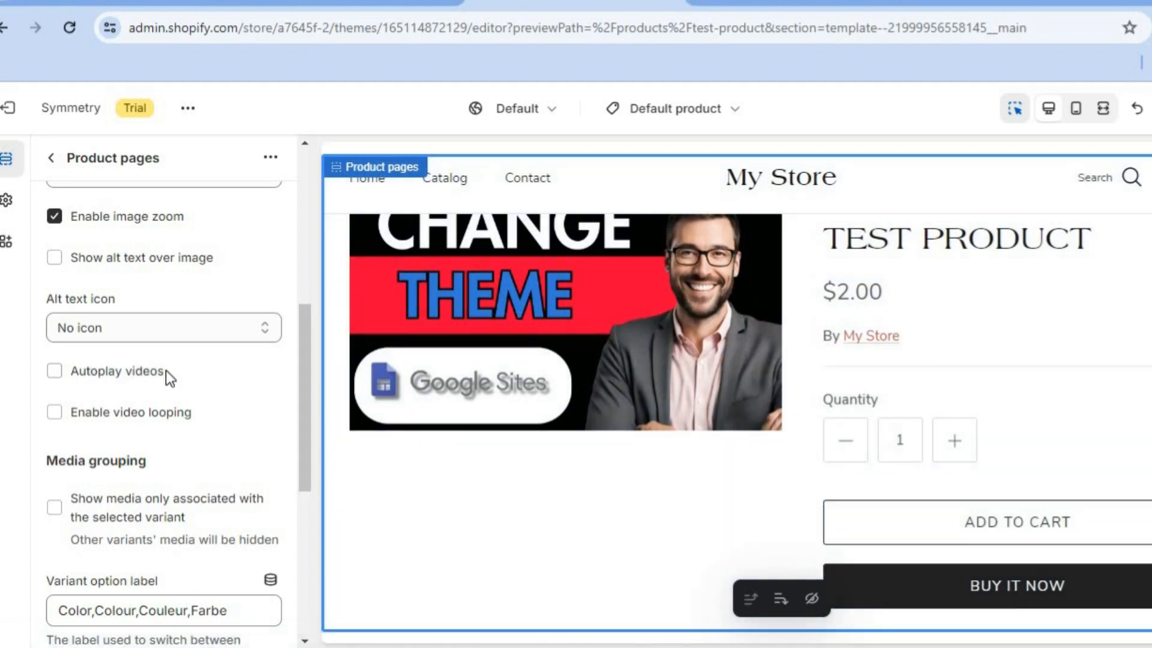
drag(304, 368, 304, 411)
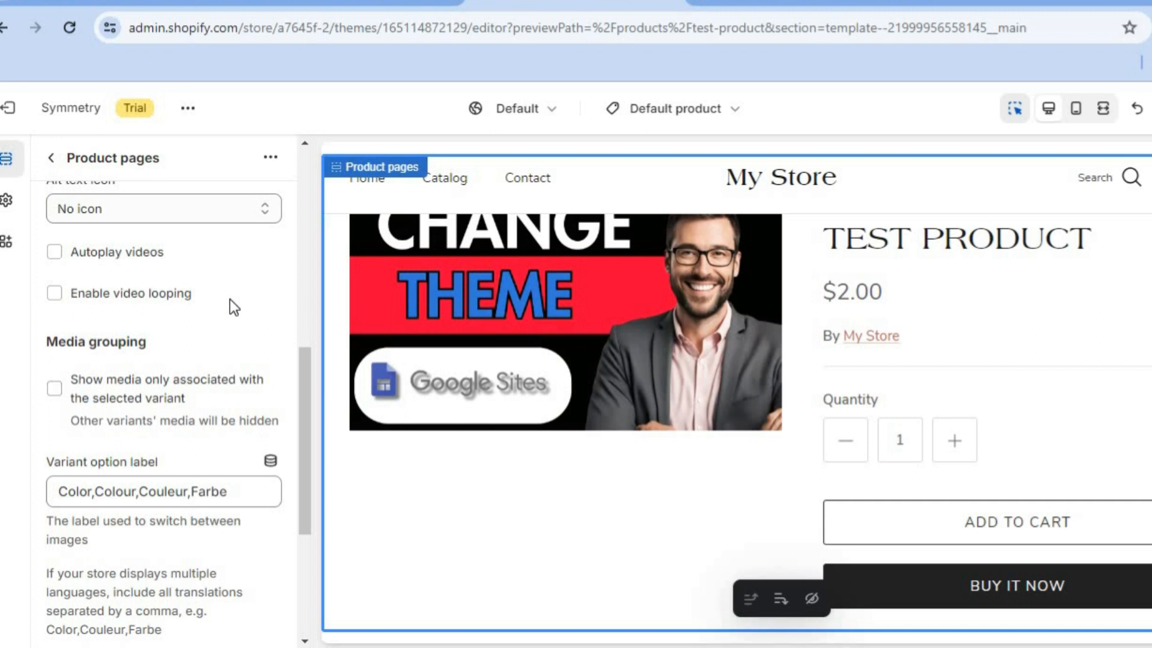
click(52, 159)
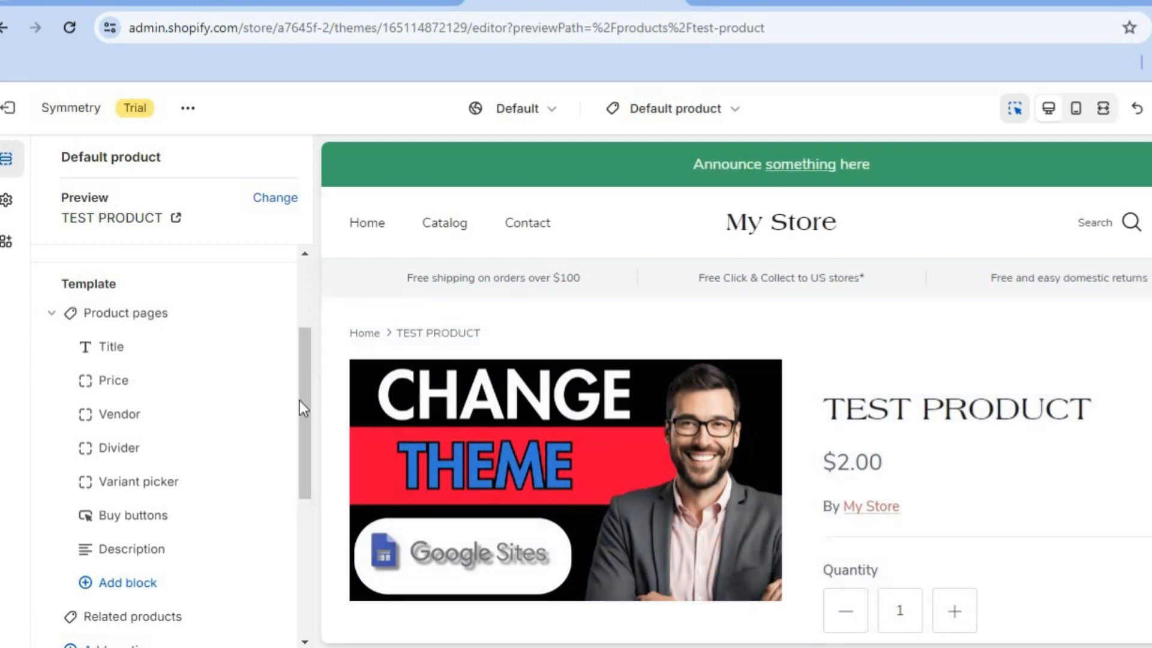
Look through the settings of the Buy buttons block and return to the product page's section list
scroll(302, 435, down, 3)
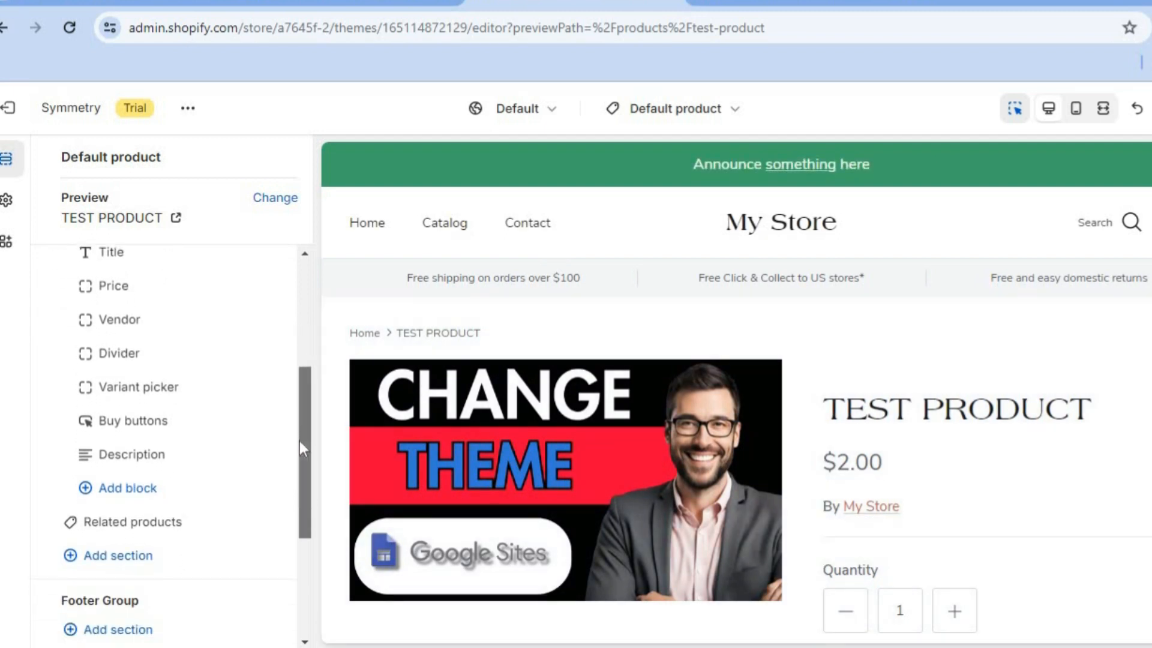
click(152, 424)
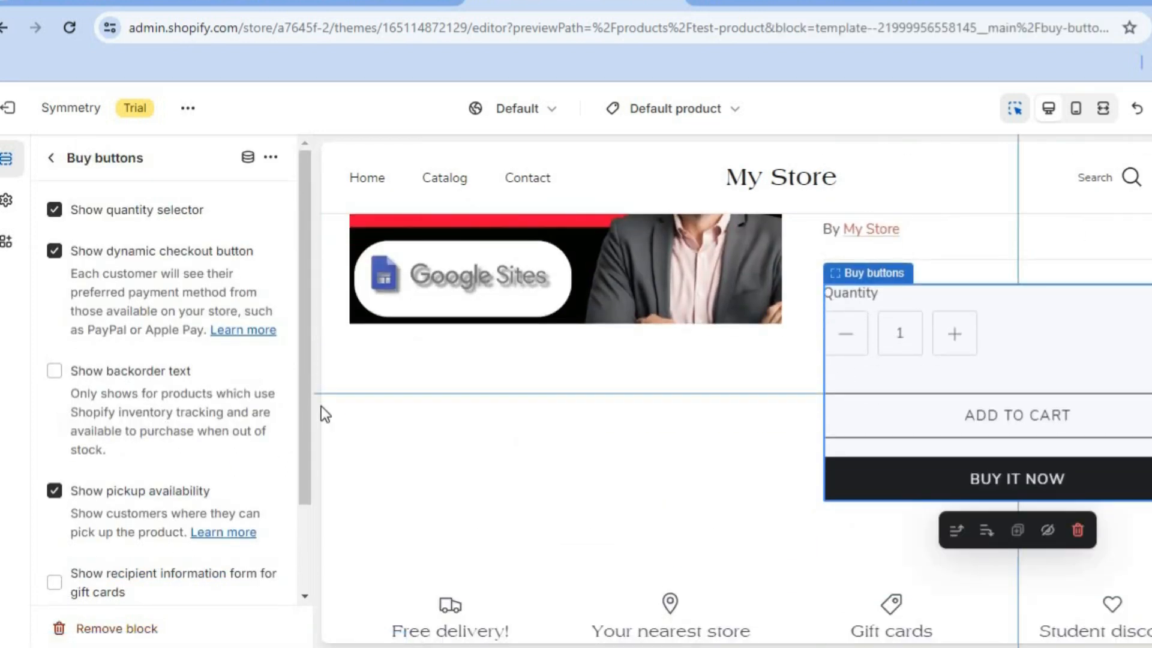
drag(305, 403, 307, 485)
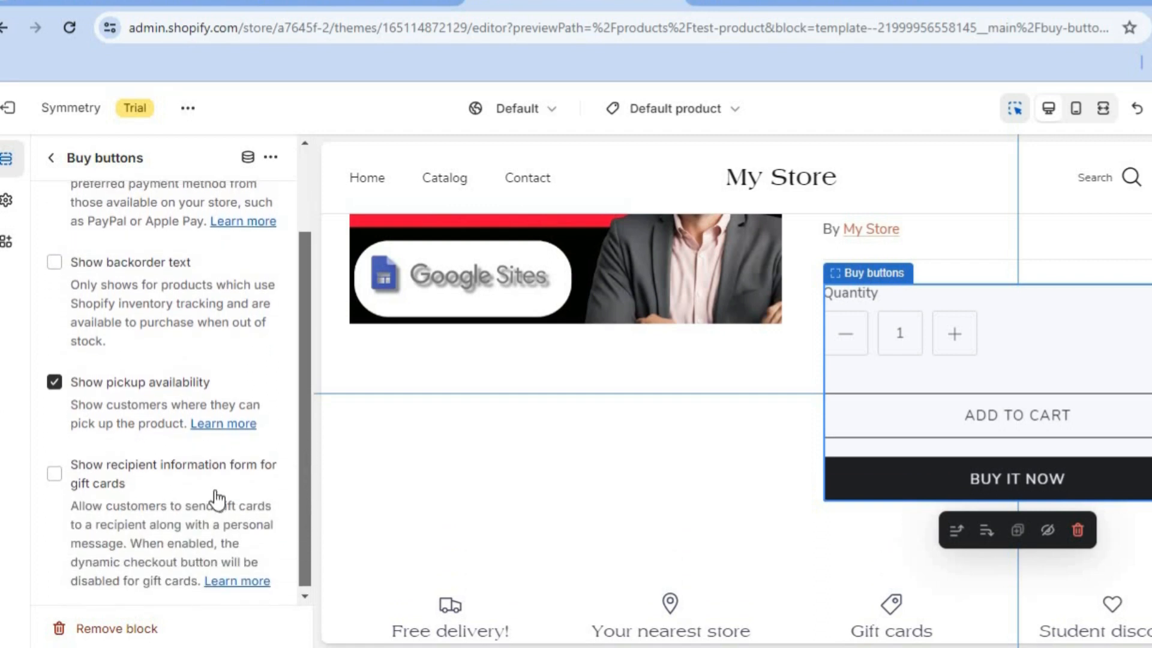
drag(301, 470, 294, 342)
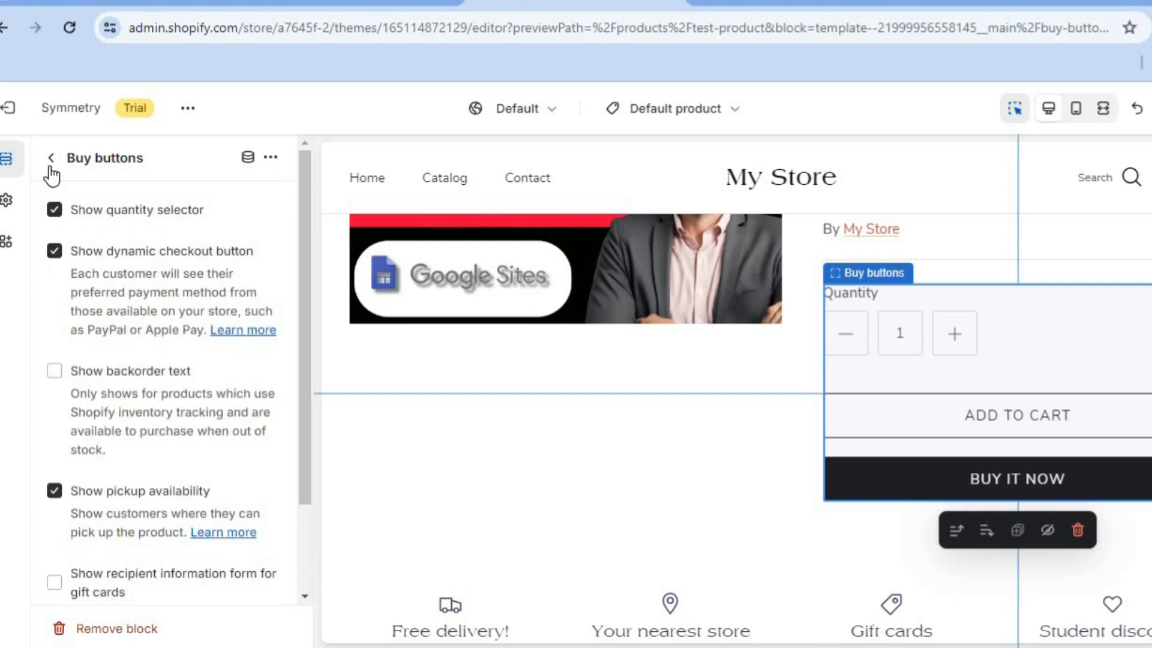
click(51, 159)
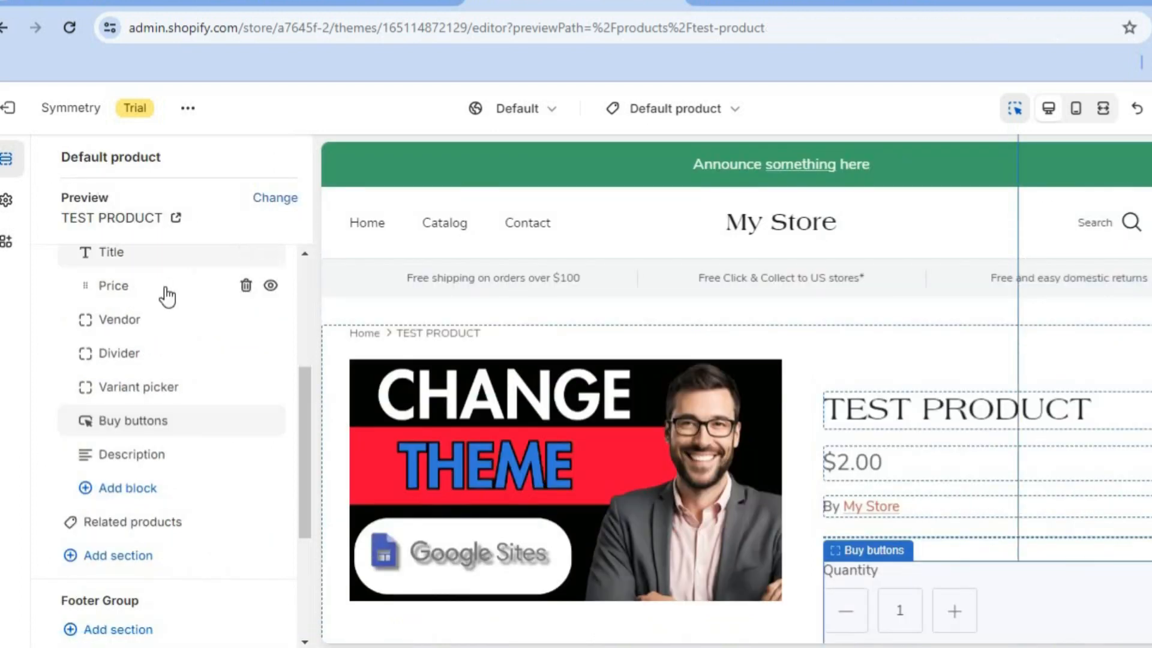
Open the theme settings and look through the Layout, Colors and Typography categories
click(9, 206)
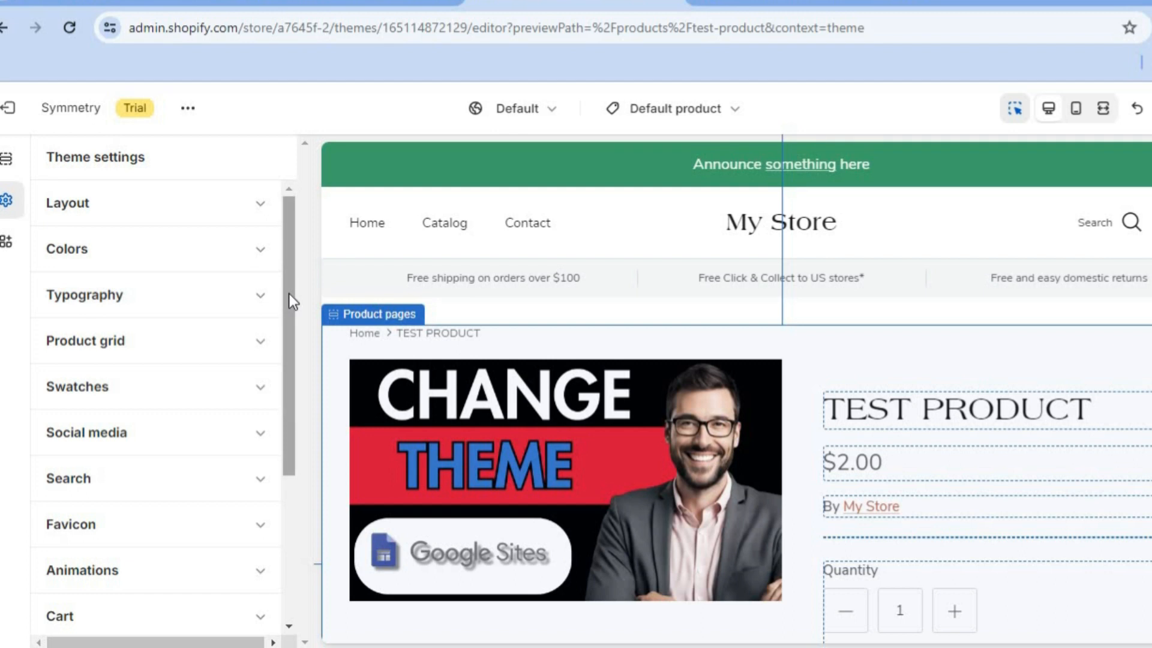
click(246, 209)
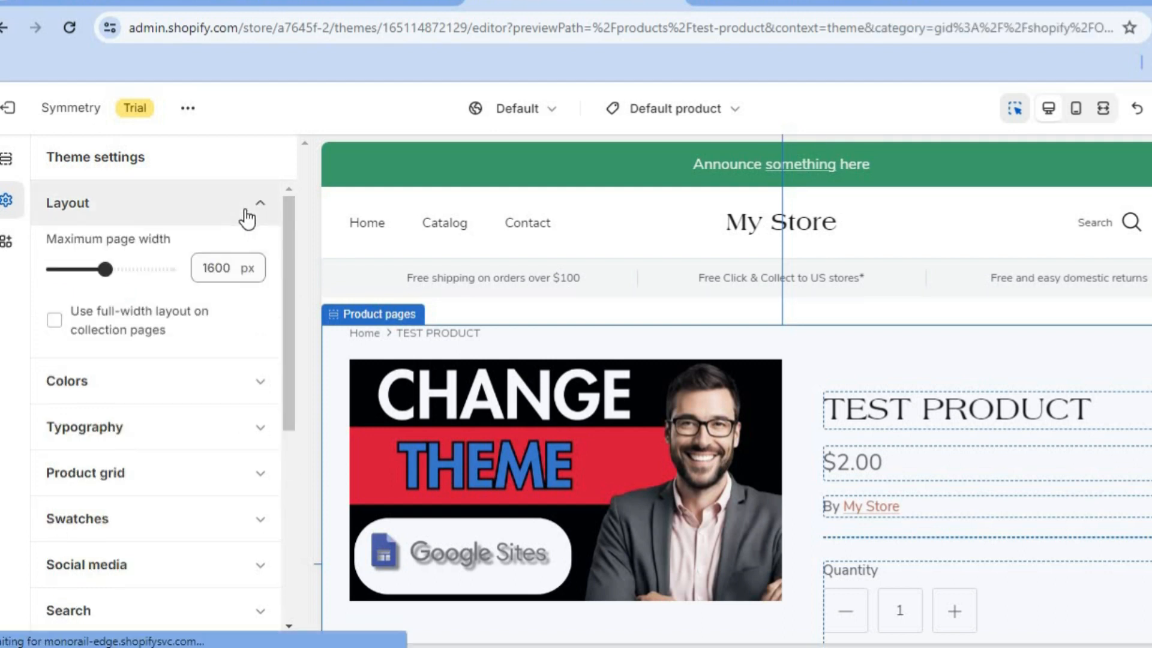
click(246, 218)
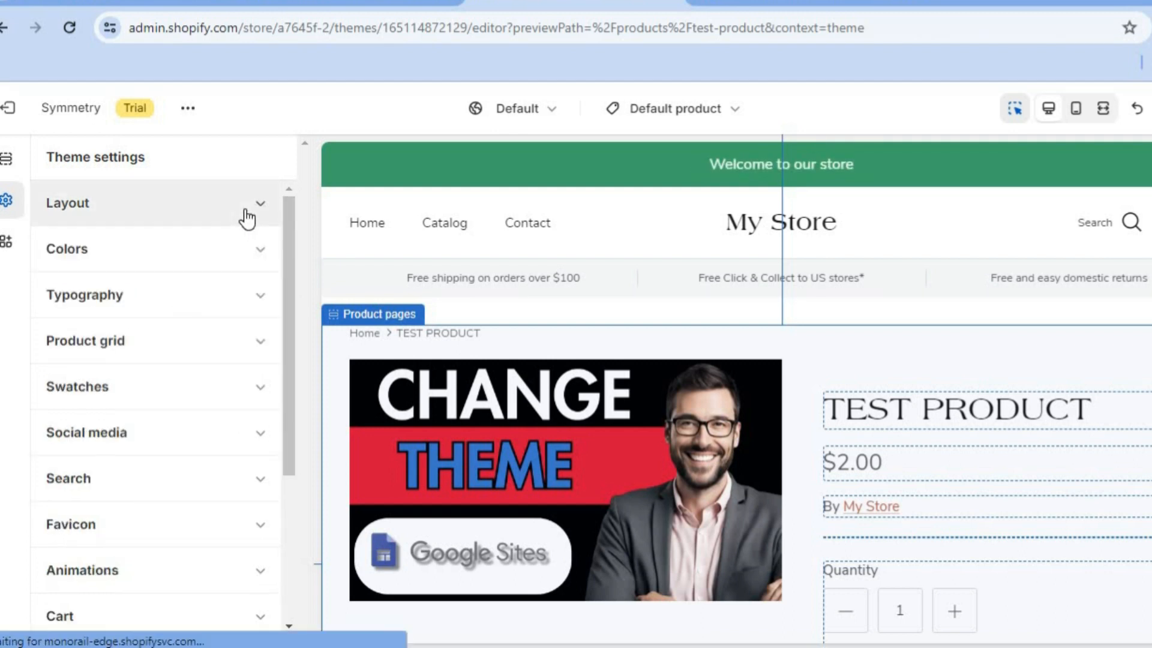
click(245, 261)
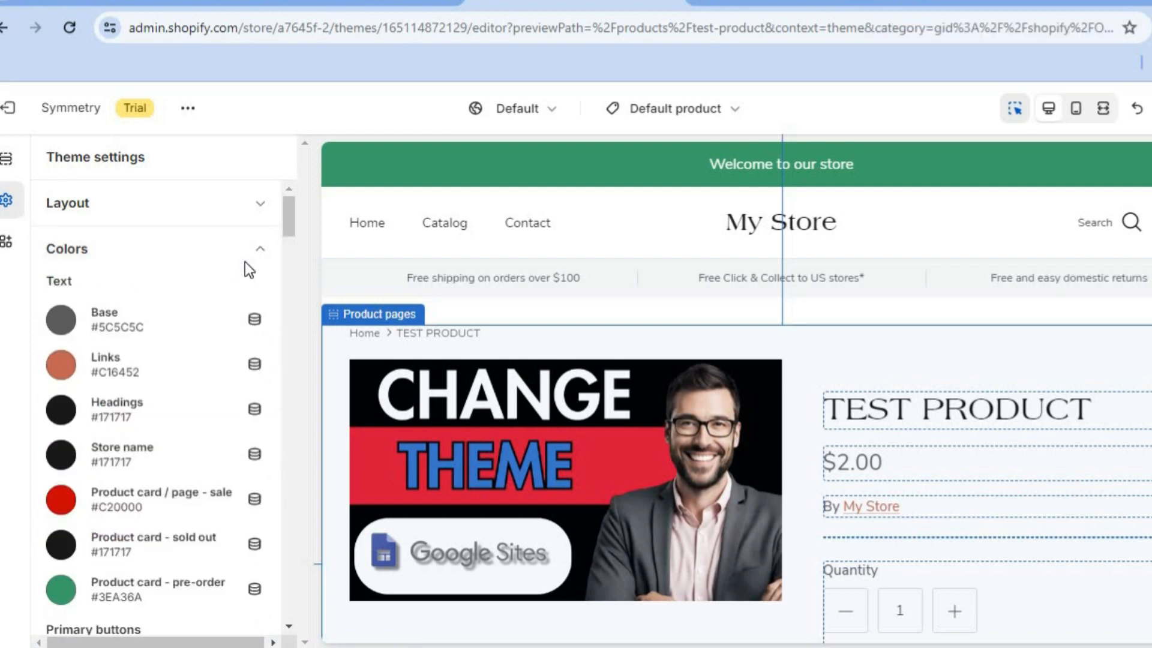
click(263, 252)
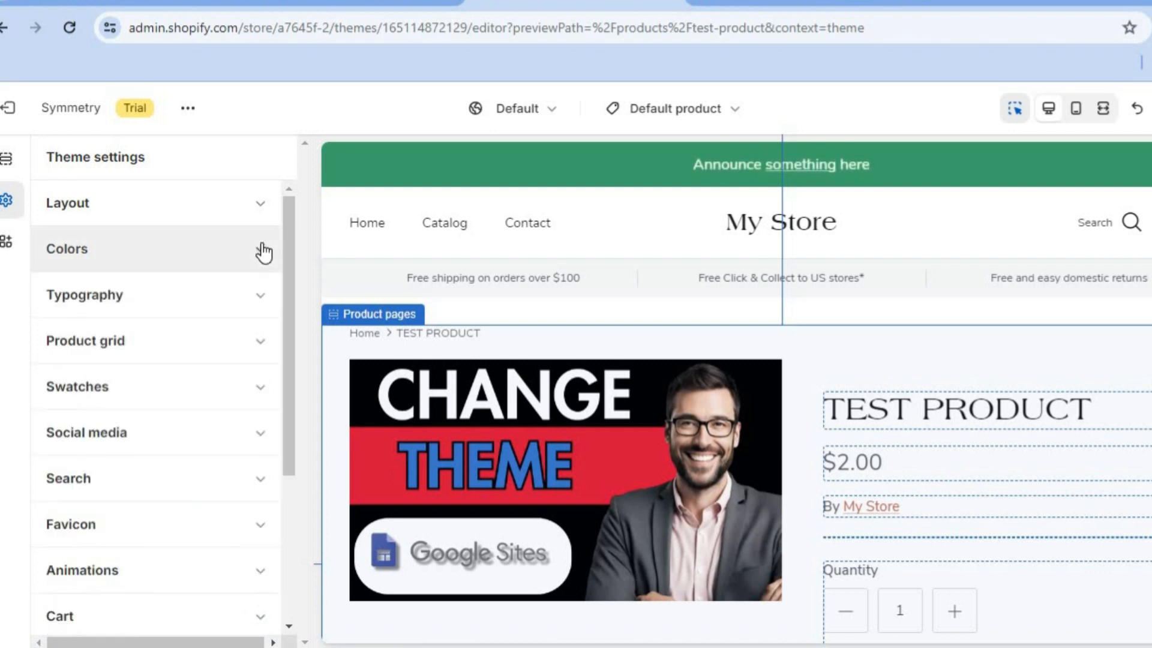
click(263, 297)
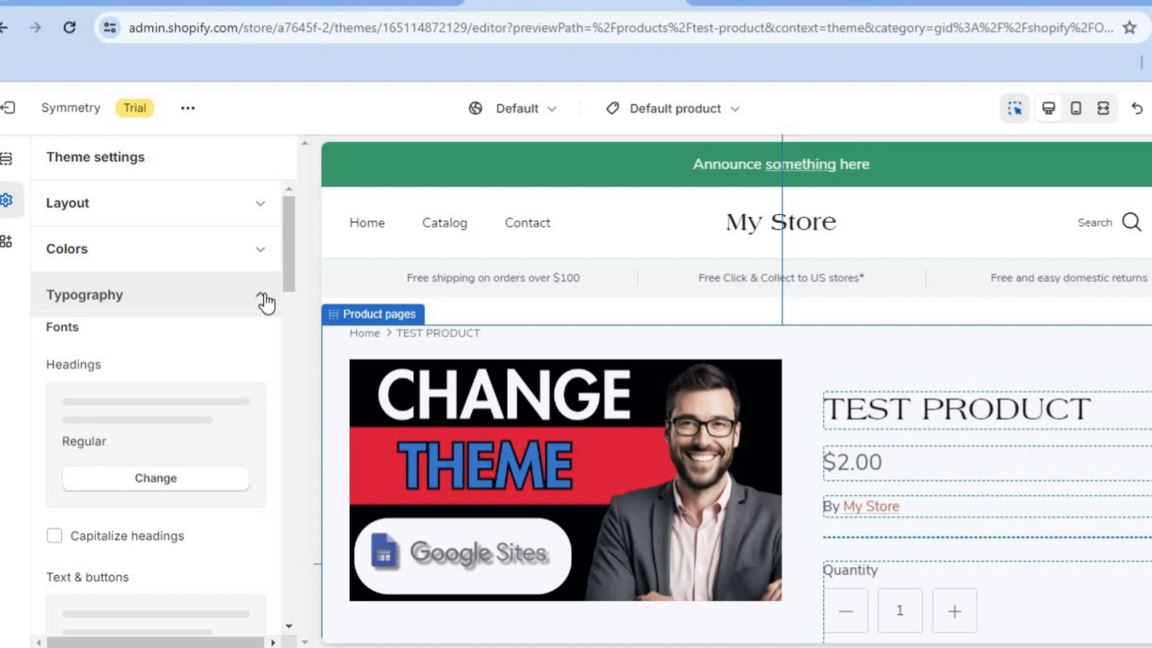
mouse_move(286, 264)
mouse_down()
mouse_move(286, 325)
mouse_move(288, 246)
mouse_up()
click(248, 298)
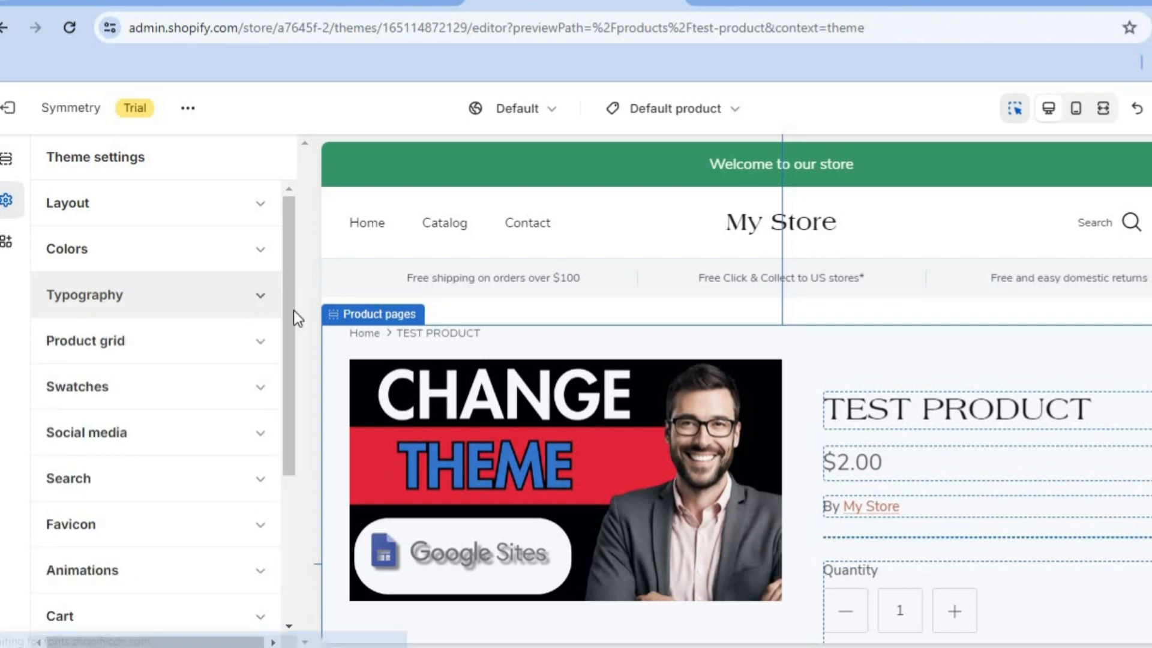
View the Product grid and Swatches options in the theme settings
click(259, 354)
mouse_move(288, 254)
mouse_down()
mouse_move(288, 304)
mouse_move(289, 258)
mouse_up()
click(260, 300)
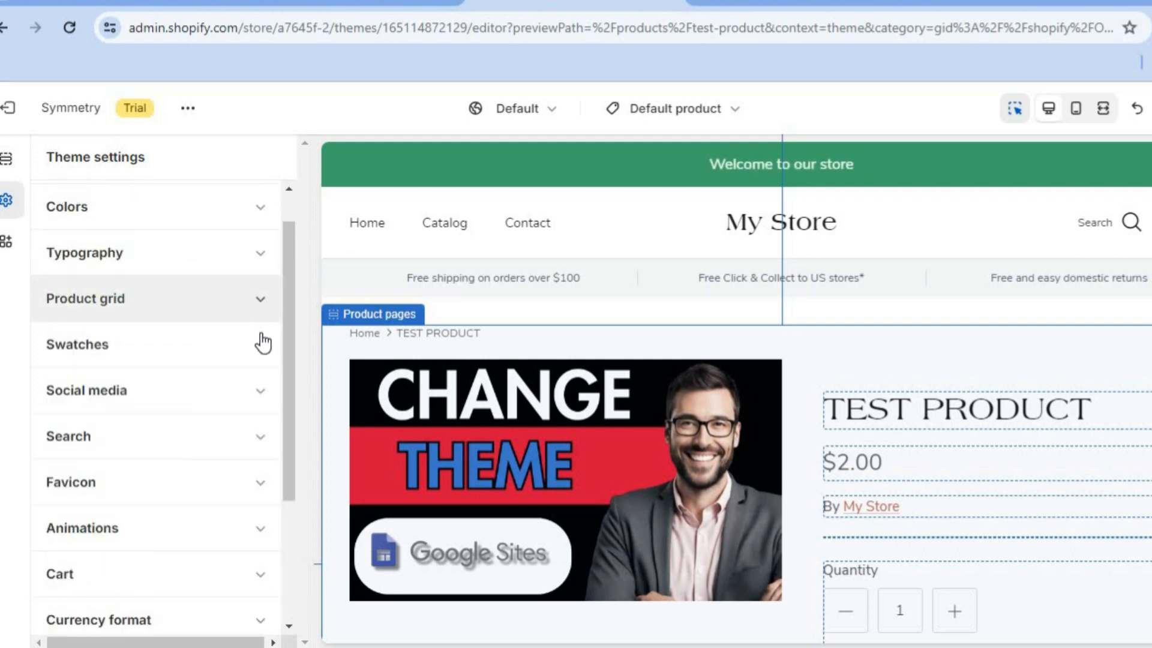
click(257, 347)
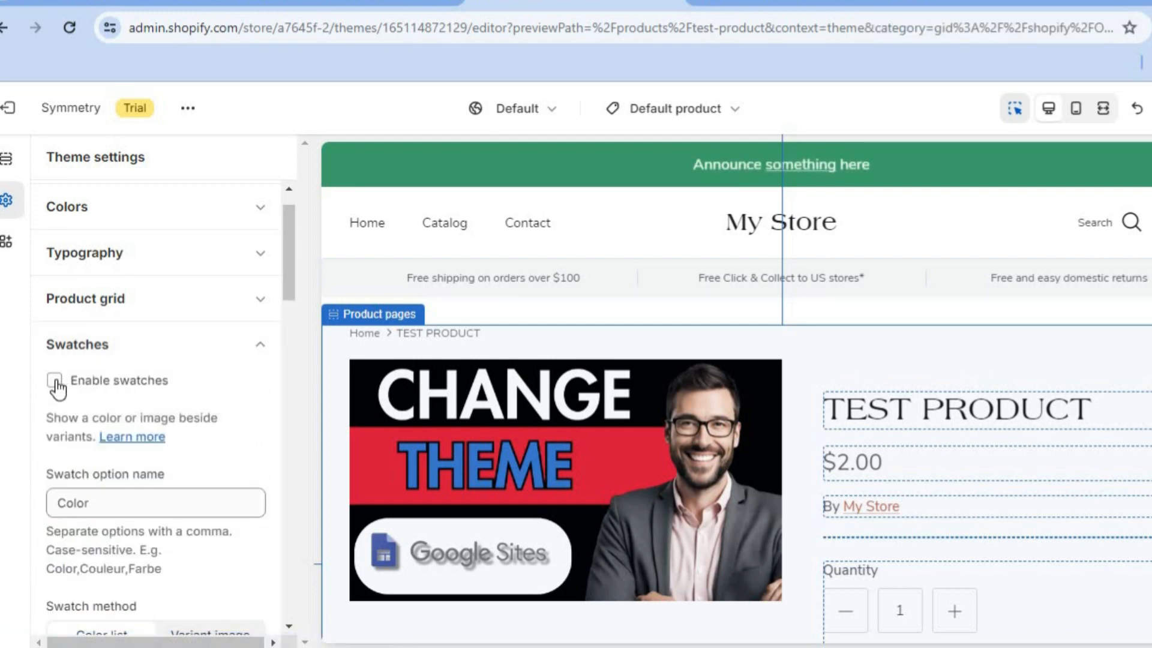
click(254, 347)
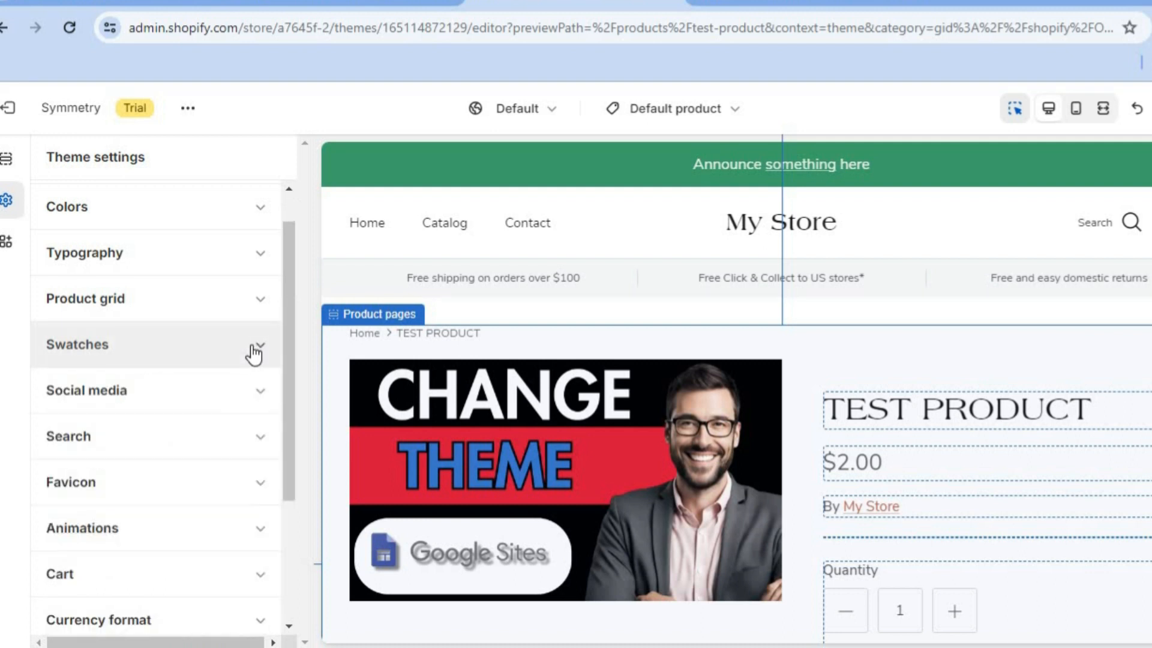
Look through the Favicon, Cart, Currency format and Checkout theme settings and save the theme changes
drag(286, 311, 280, 398)
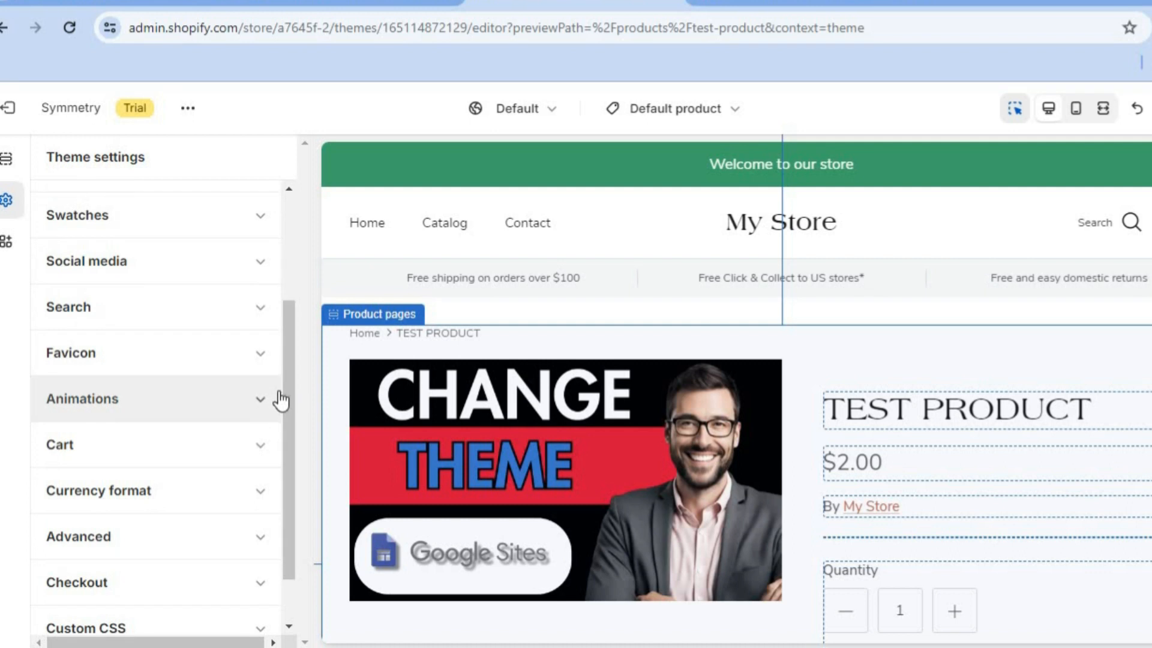
click(264, 356)
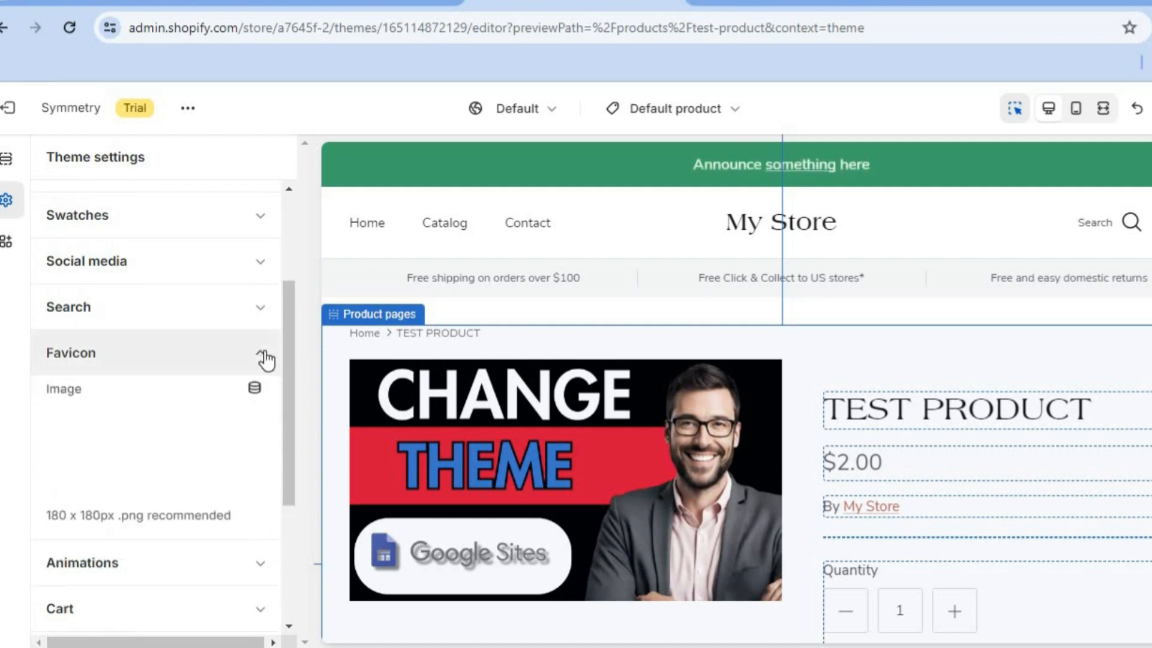
drag(290, 358, 286, 444)
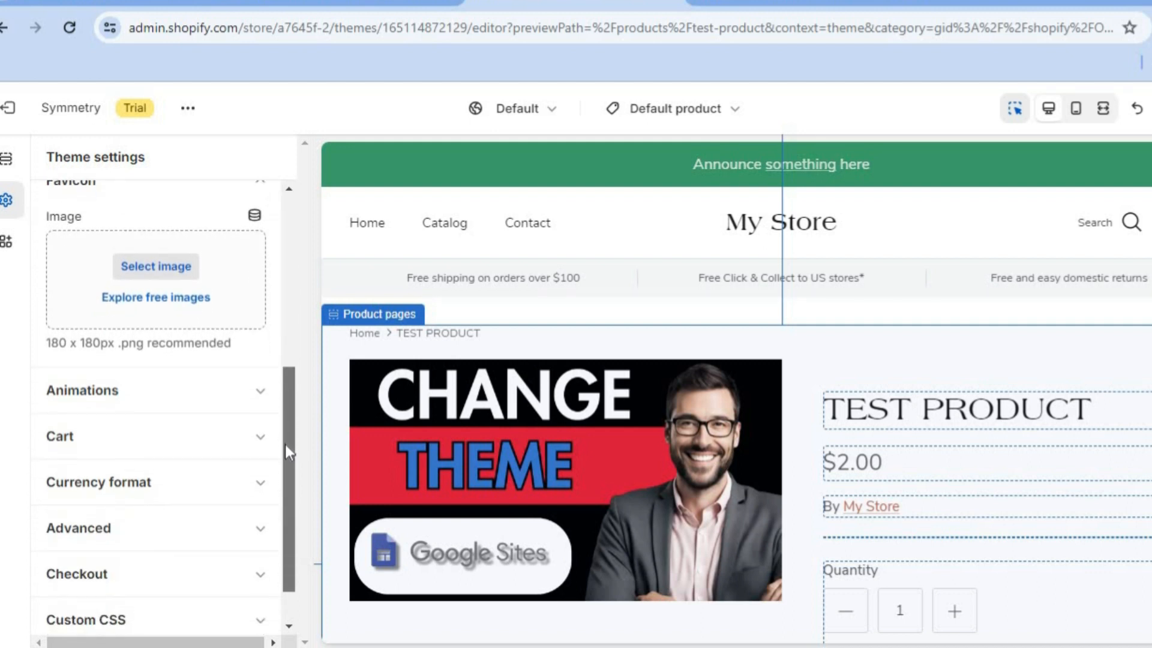
click(255, 447)
drag(282, 355, 283, 560)
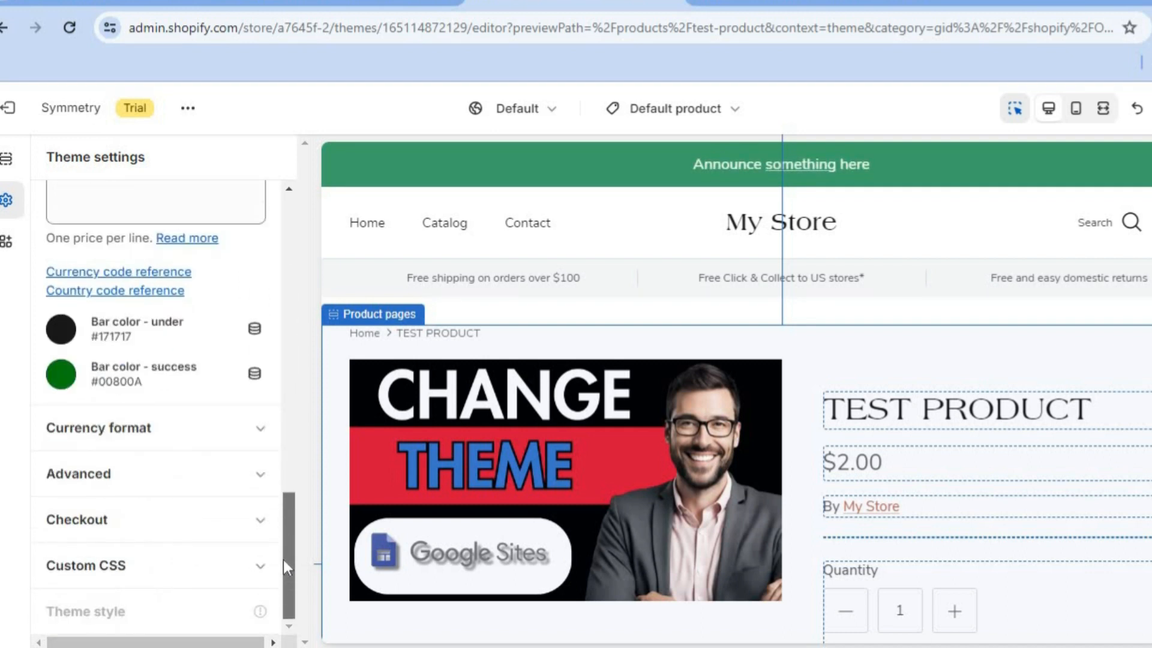
click(254, 423)
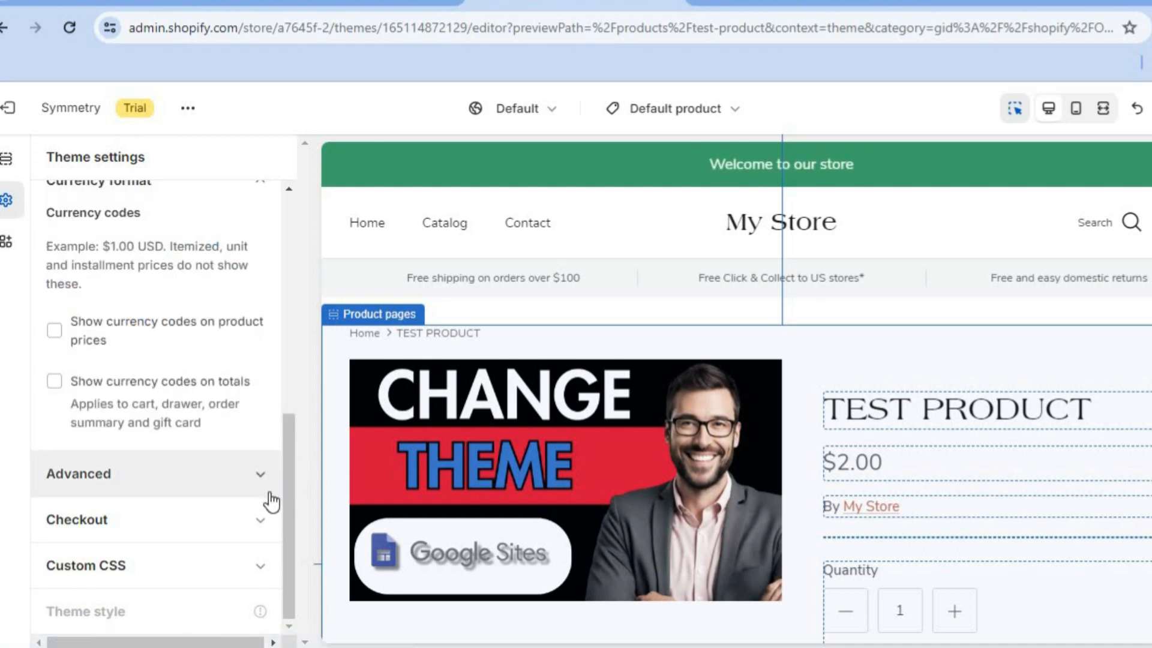
click(255, 528)
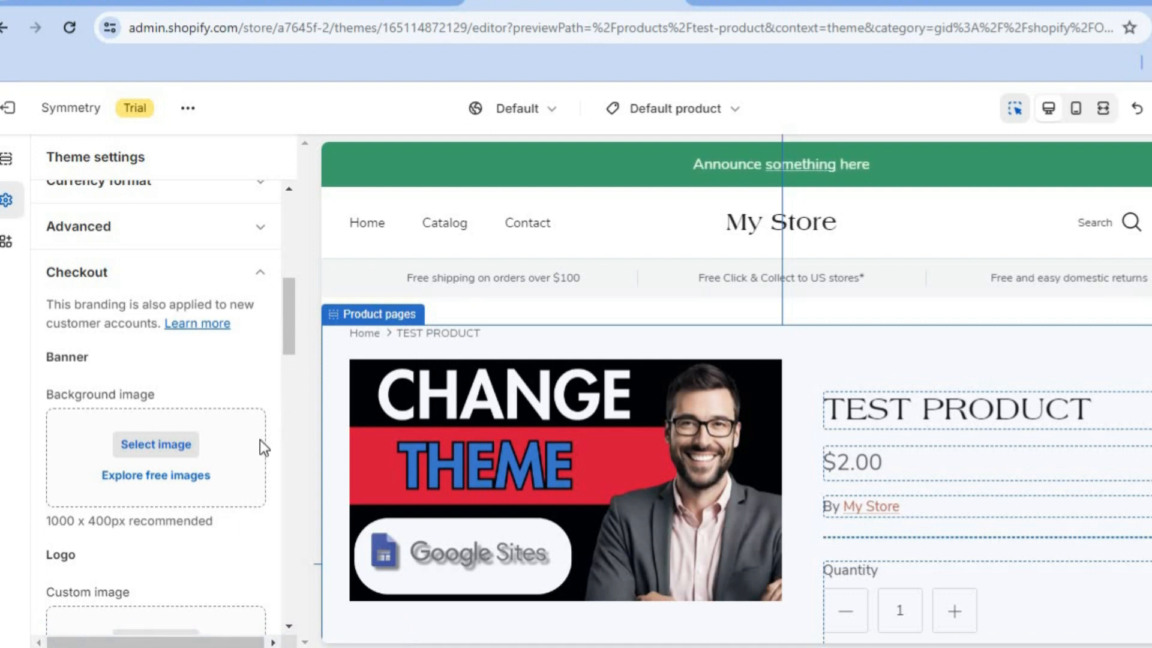
drag(291, 323, 287, 516)
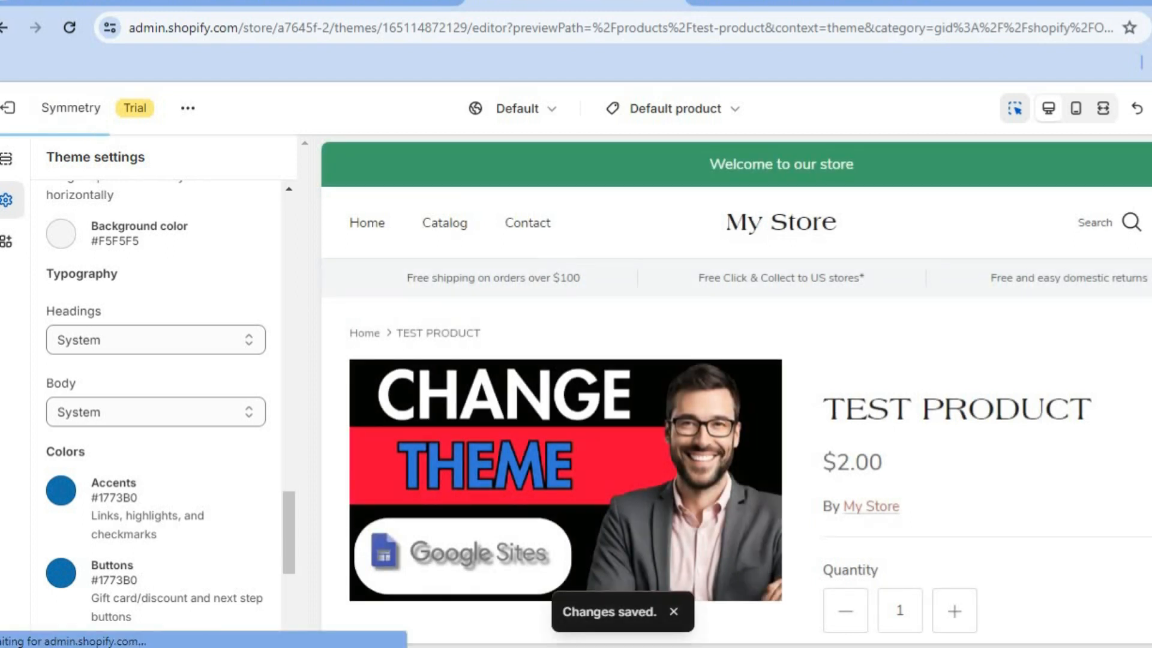
Leave the theme editor and open a preview of the Symmetry theme from the theme library
click(23, 111)
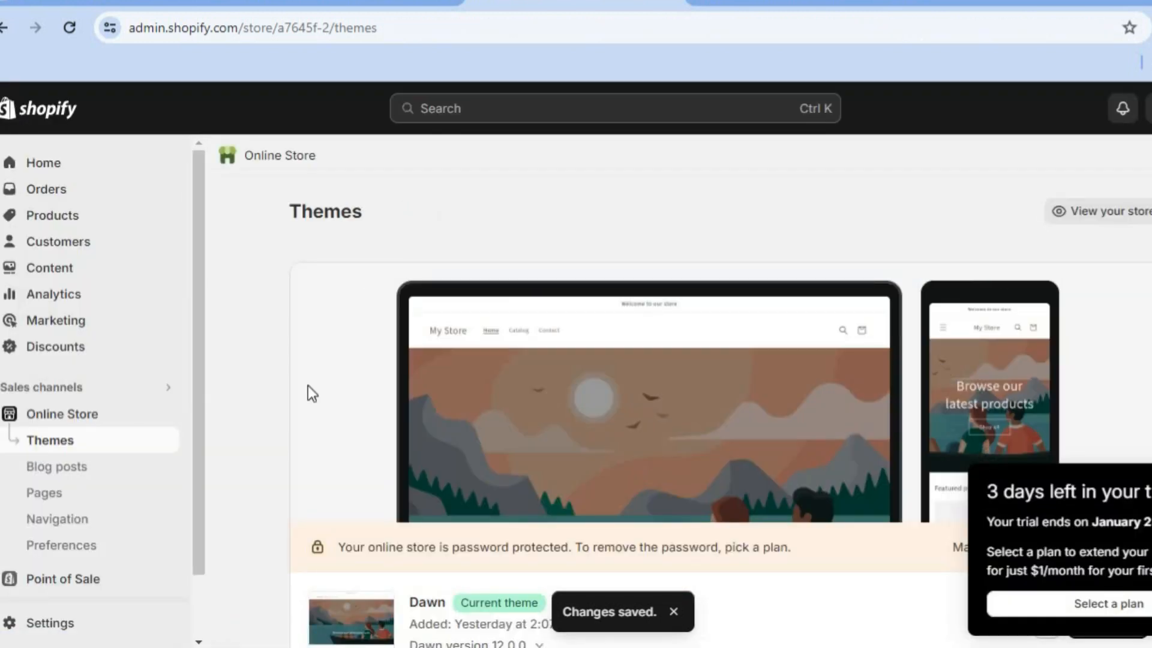
scroll(720, 390, down, 10)
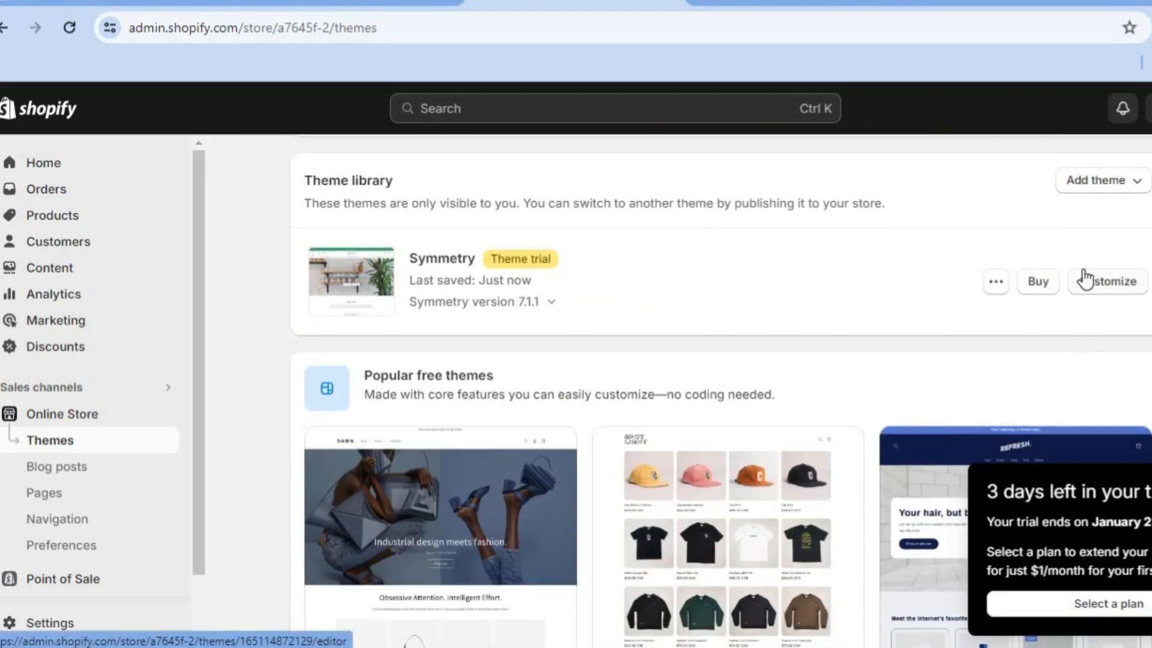
click(998, 294)
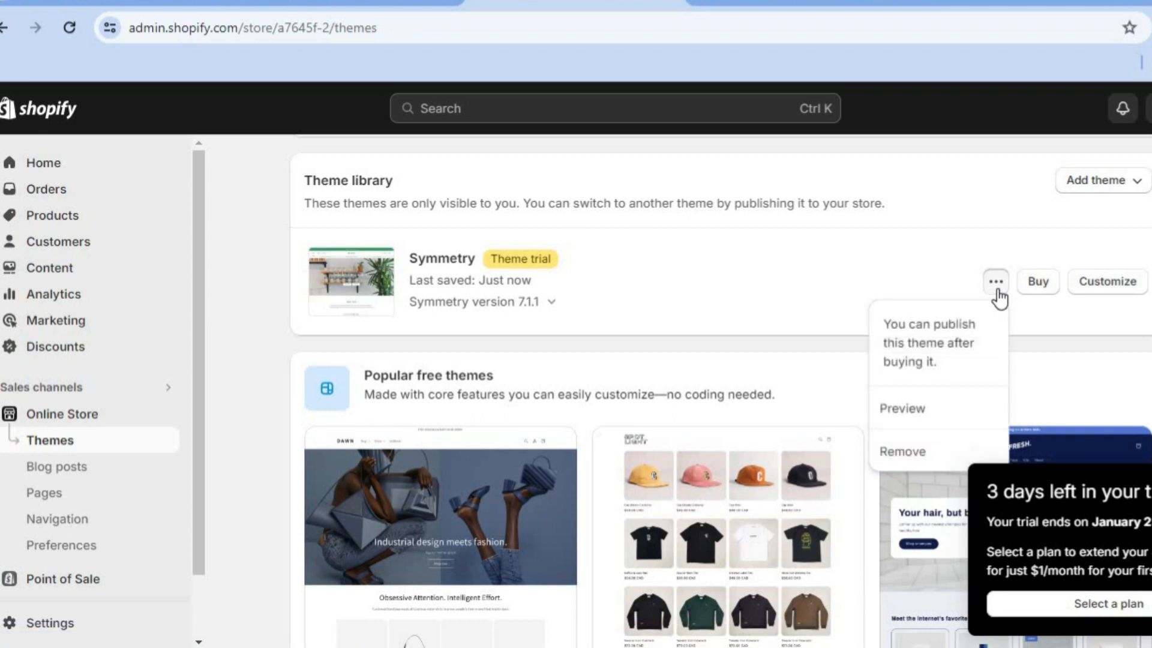
click(935, 420)
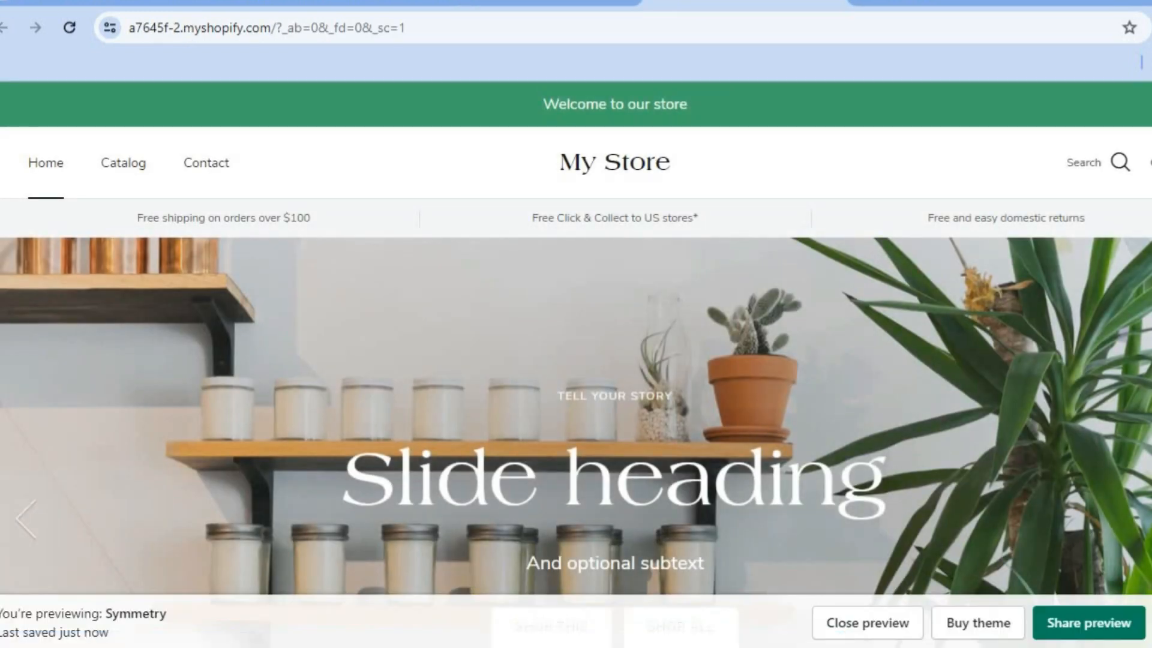
Examine the home page in the Symmetry store preview and close the preview
scroll(576, 360, down, 10)
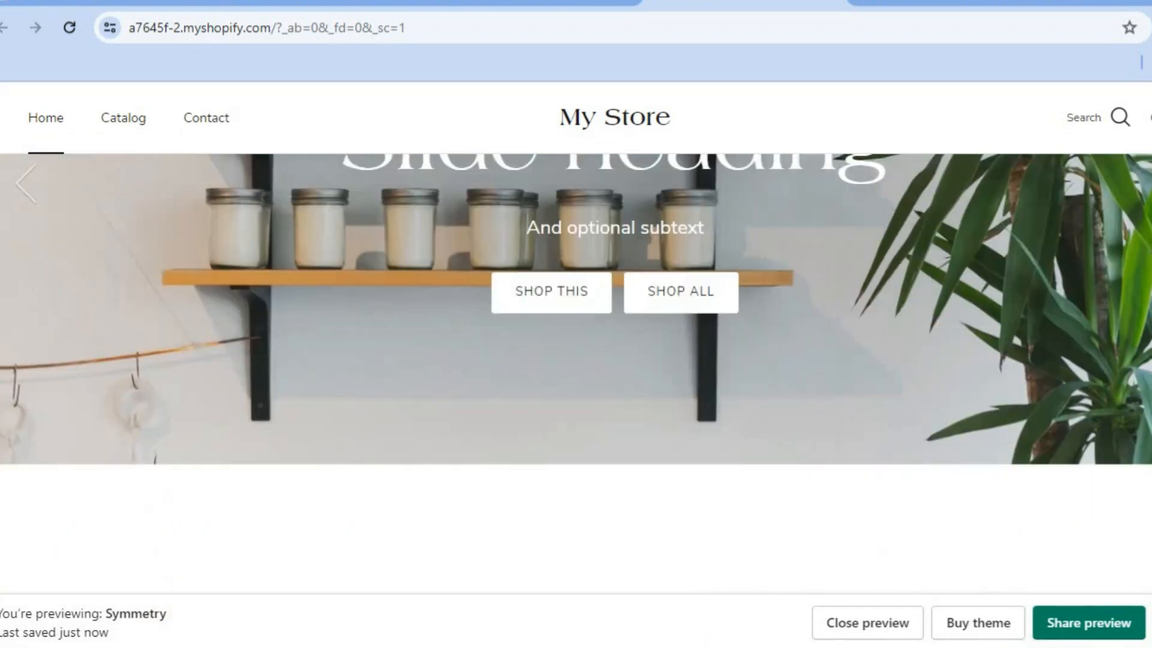
scroll(576, 360, up, 6)
scroll(576, 360, up, 3)
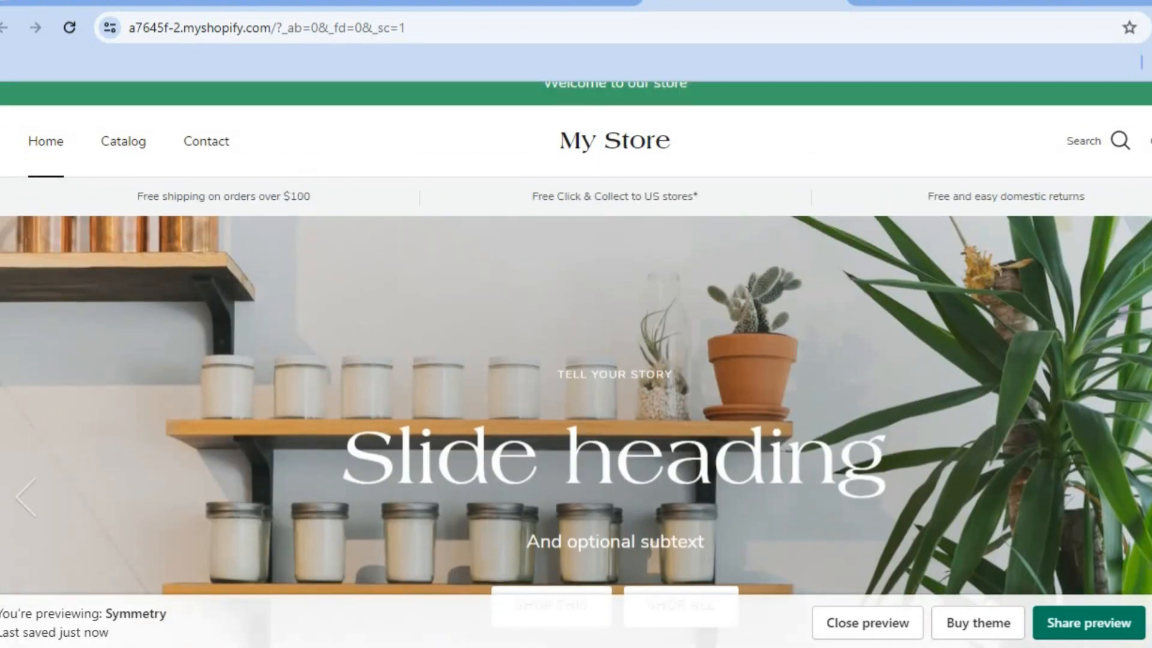
scroll(576, 360, down, 8)
scroll(576, 360, up, 8)
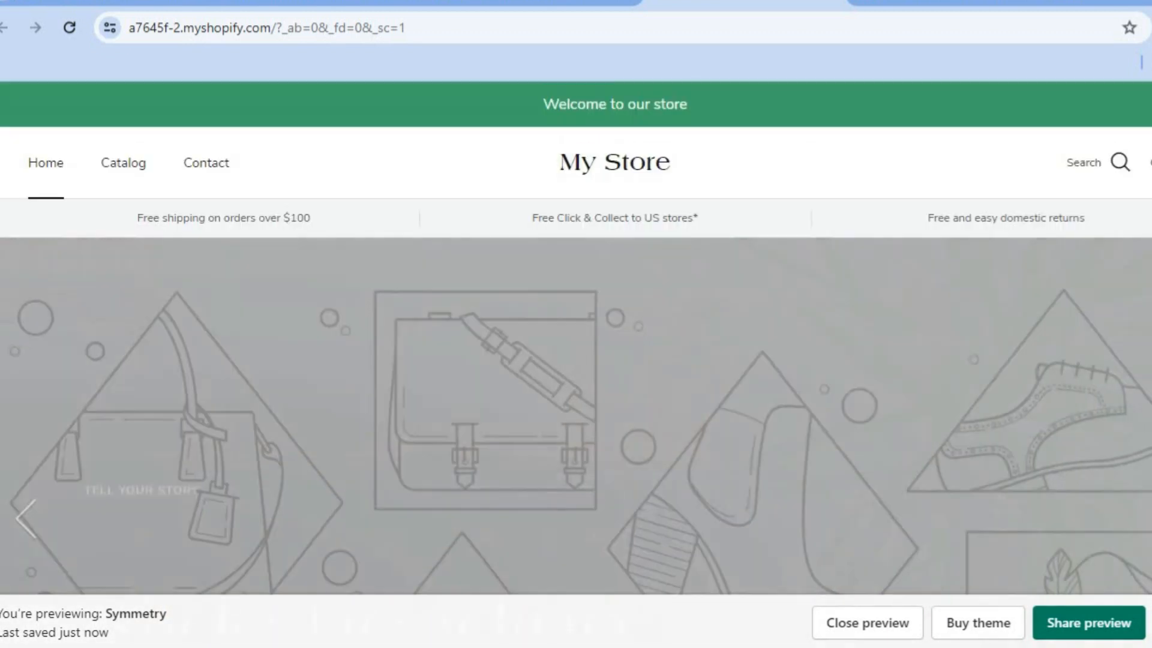
scroll(576, 360, down, 1)
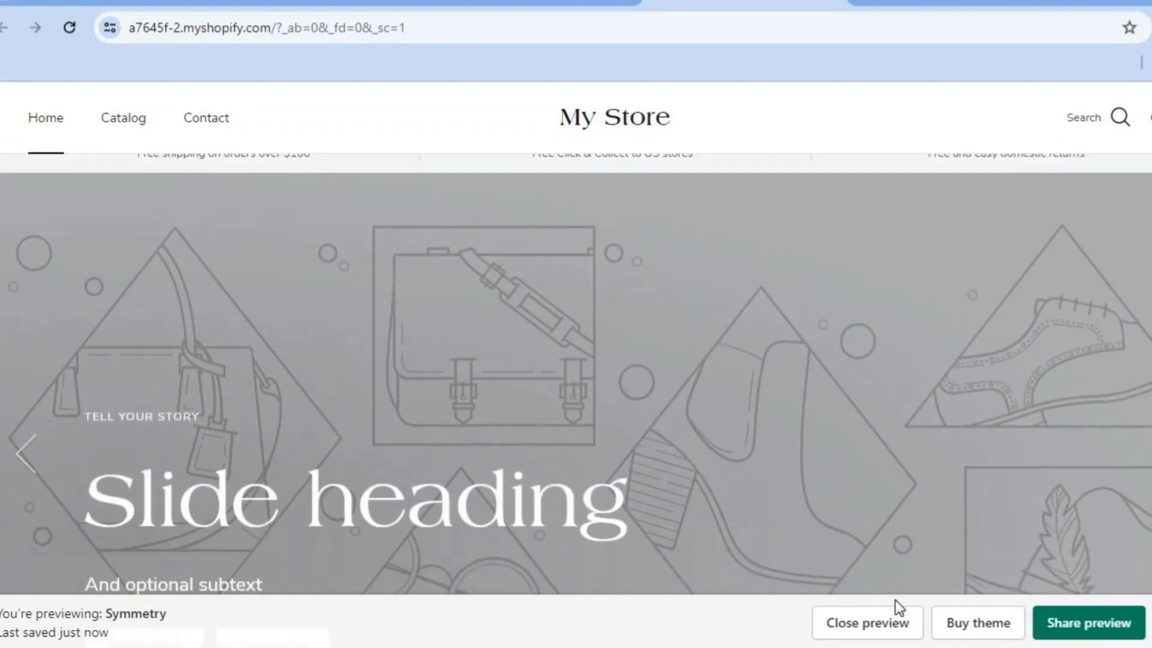
click(874, 624)
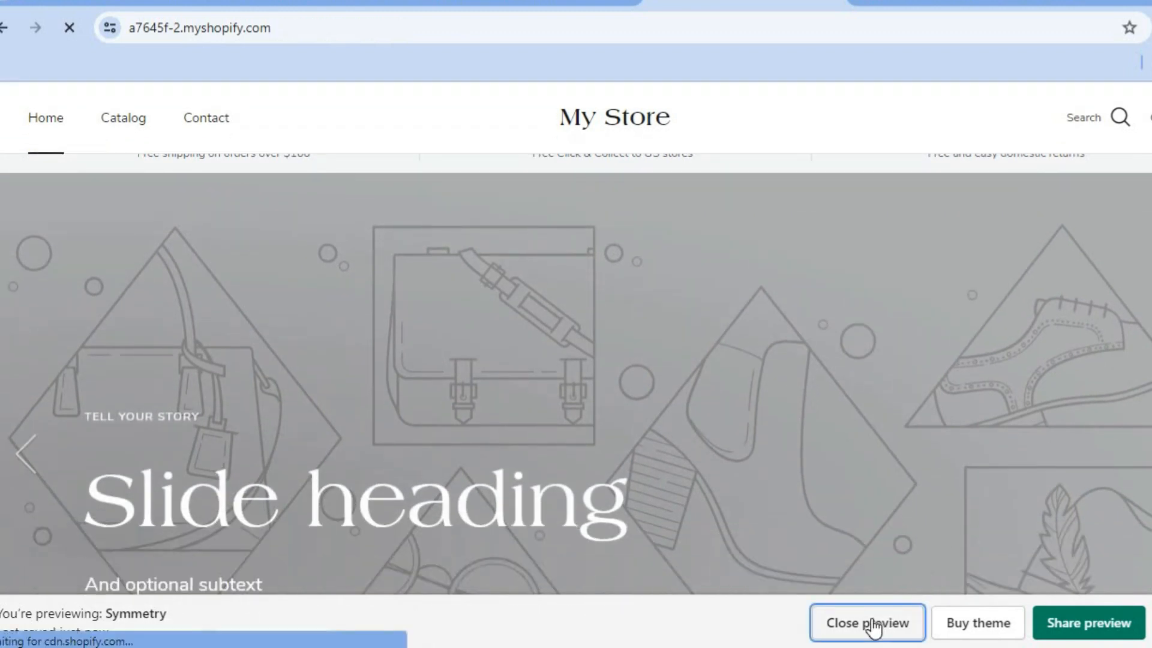